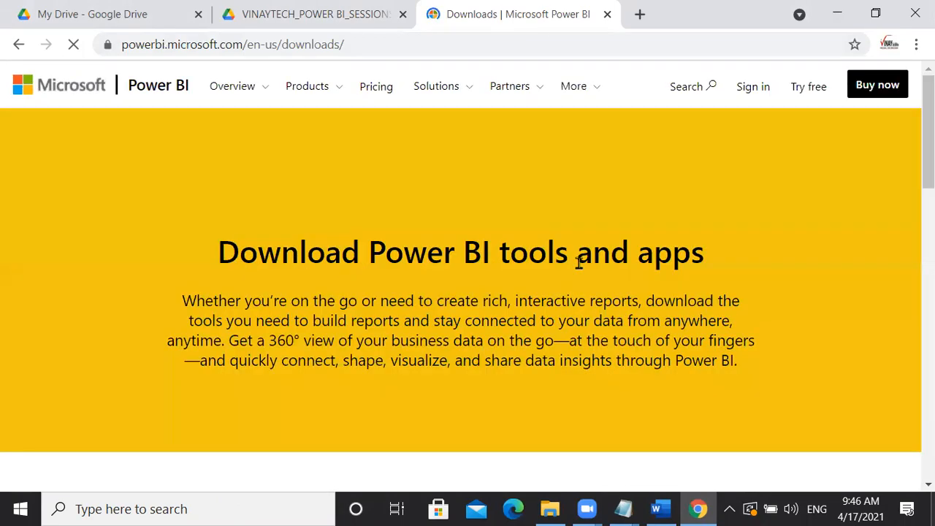
- Scroll down to the Power BI Desktop download option, then switch to File Explorer
scroll(581, 267, down, 4)
scroll(581, 267, down, 1)
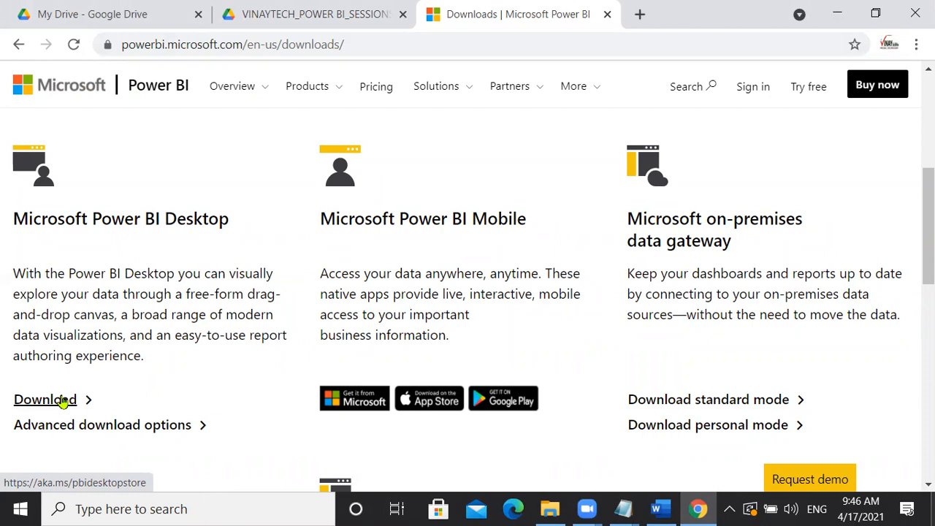
click(567, 509)
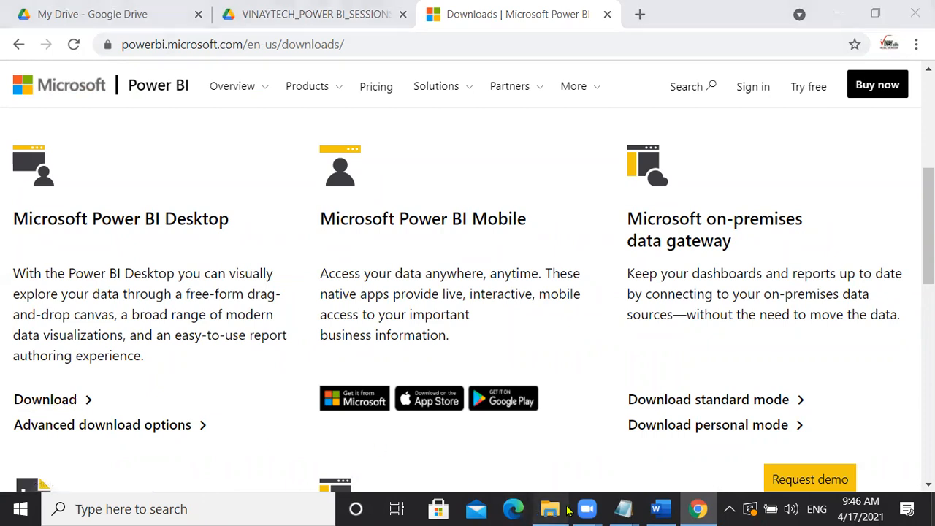
- Navigate from This PC to D:\DOWNLOADS_OLD\POWER BI SOFTWARES
click(60, 331)
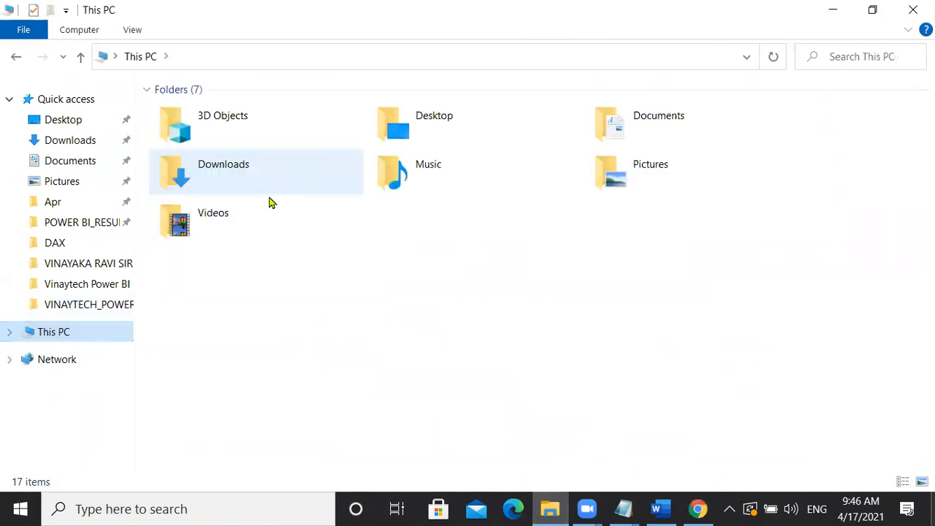
click(365, 269)
double_click(455, 294)
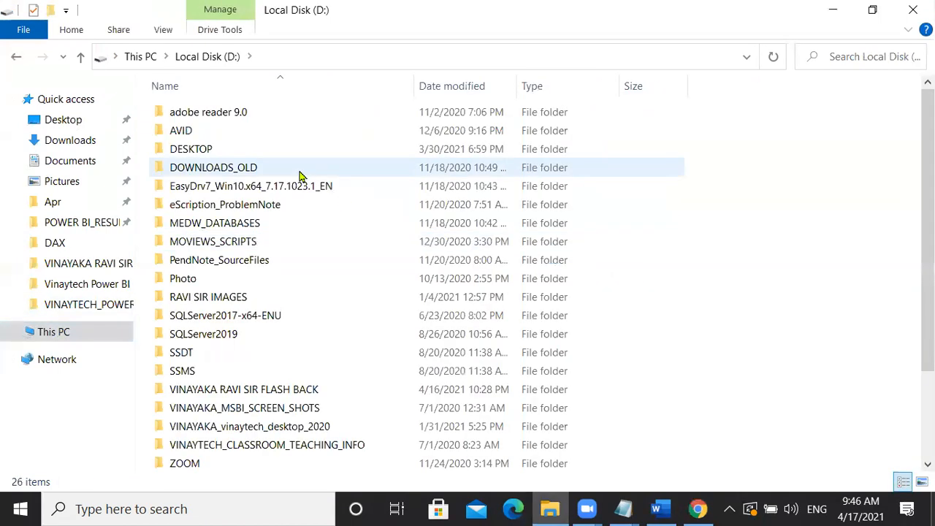
click(221, 169)
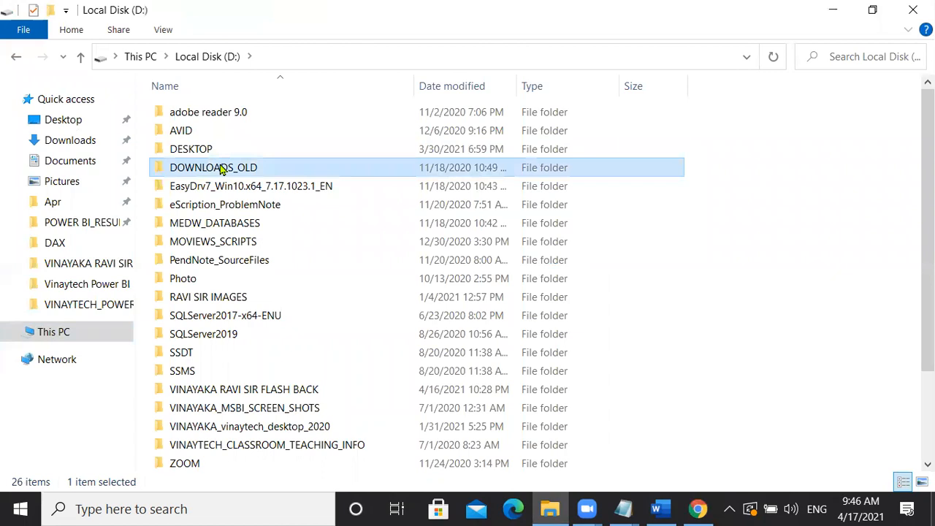
double_click(221, 169)
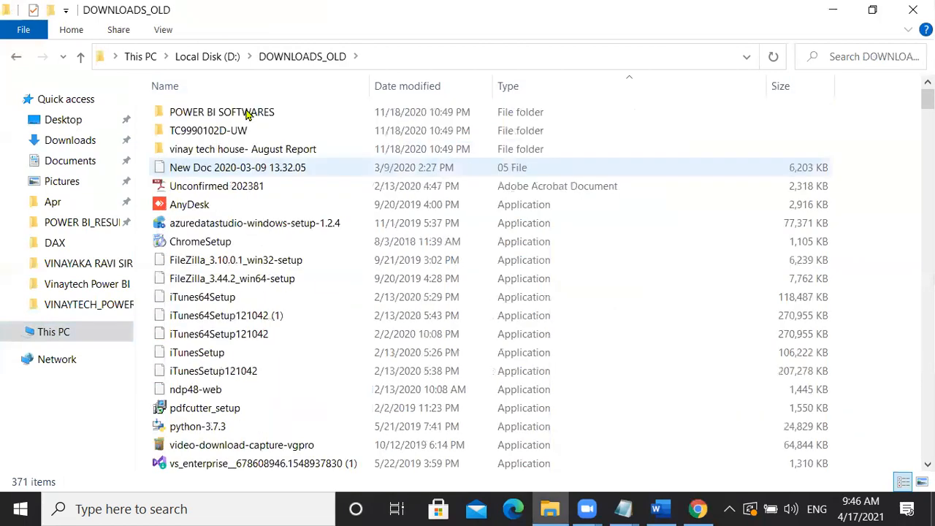
double_click(247, 114)
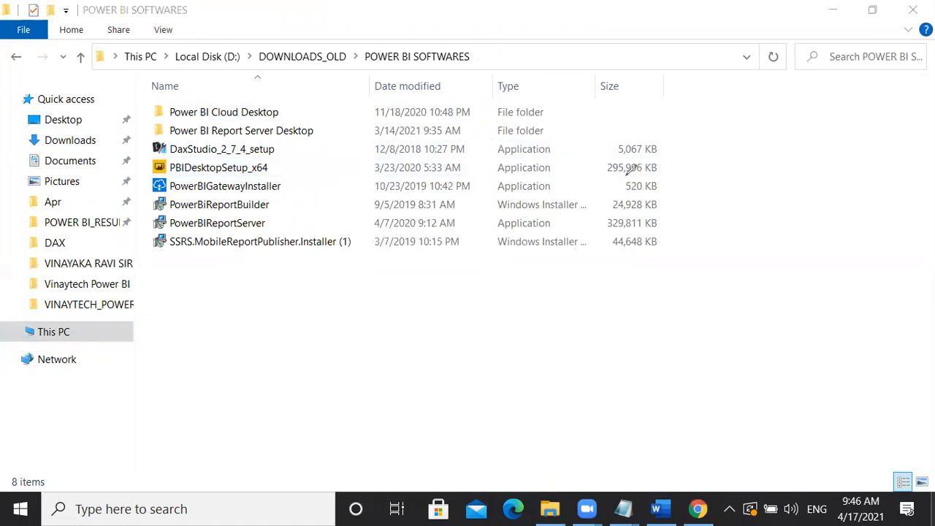
- Circle the 295,996 KB installer size, add notes '300 mb', 'next next finish', 'no configuration required', then clear them
mouse_move(632, 144)
mouse_down()
mouse_move(600, 180)
mouse_move(662, 169)
mouse_up()
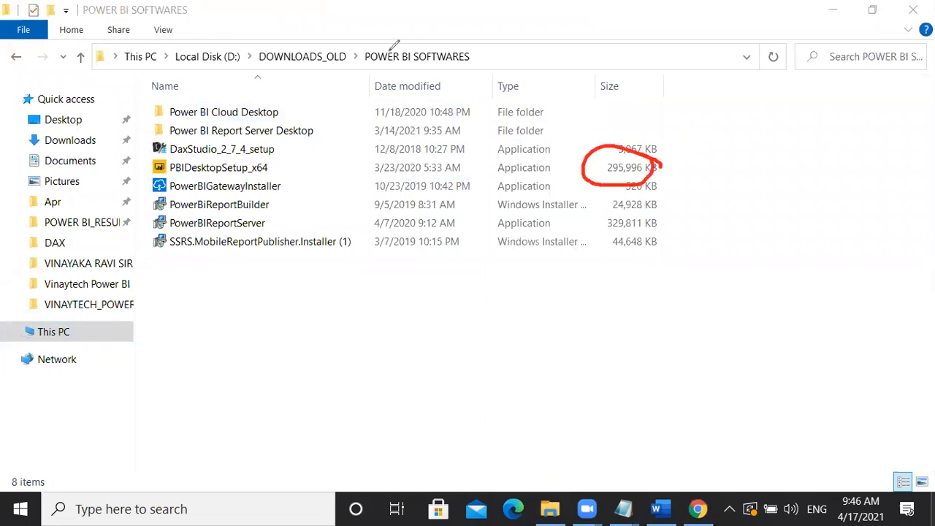
click(669, 142)
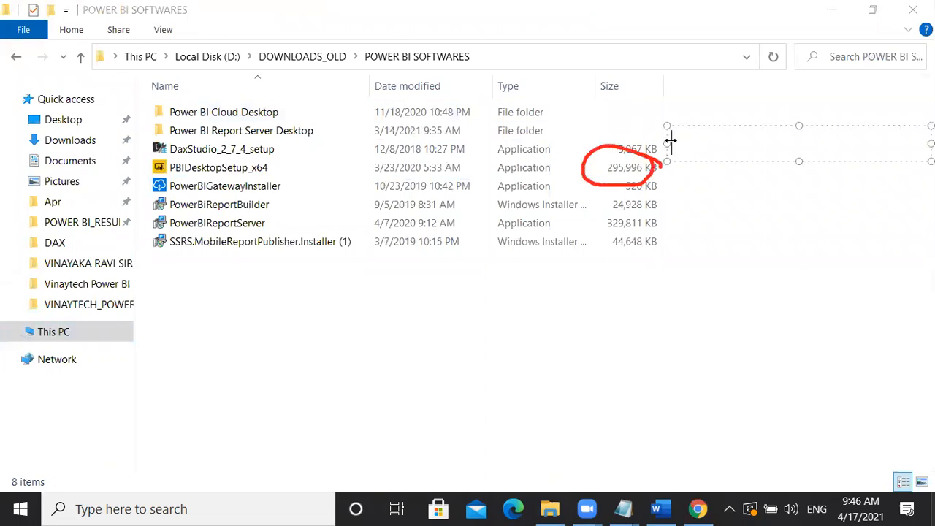
text(300 mb)
key(Return)
key(Return)
key(Return)
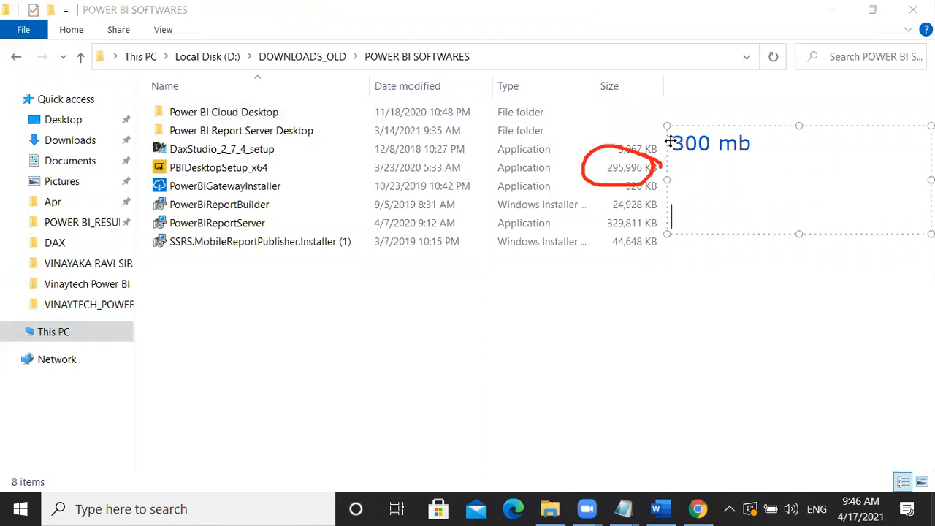
text(next )
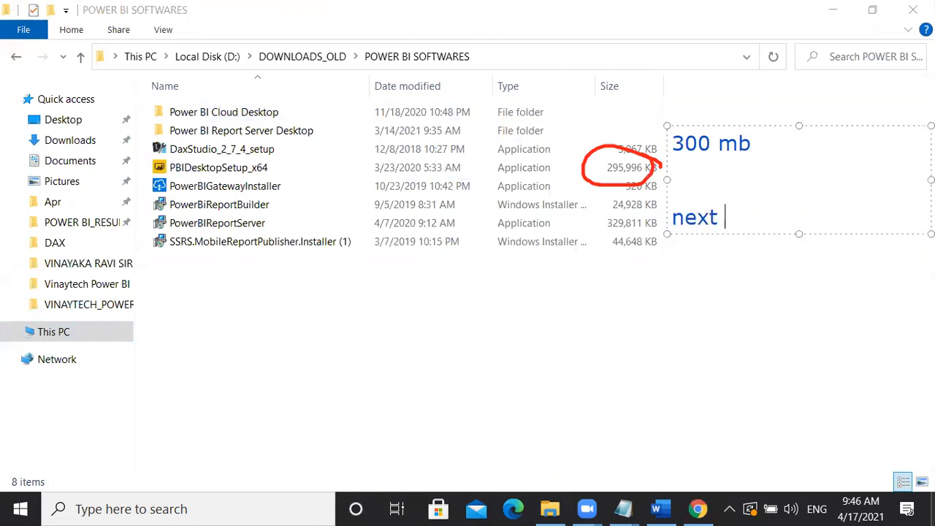
text(next finish)
key(Return)
text(no config)
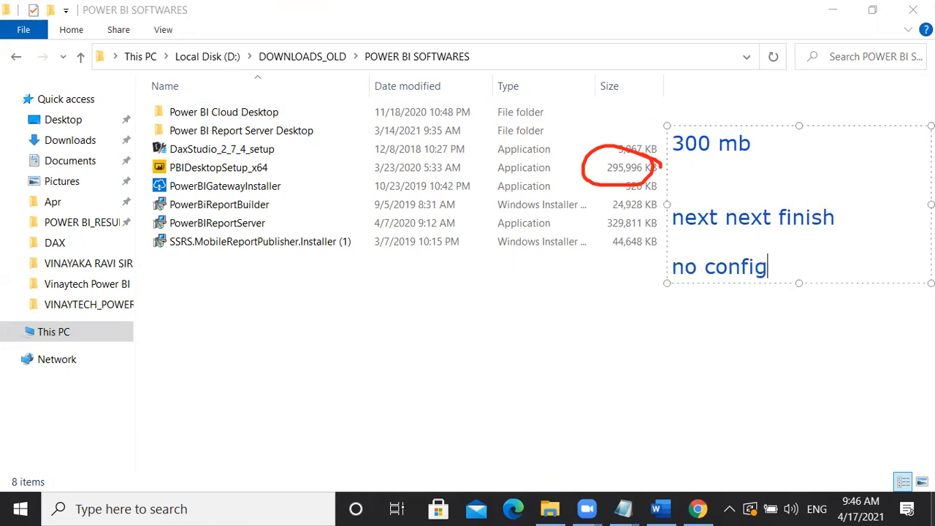
text(uration requ)
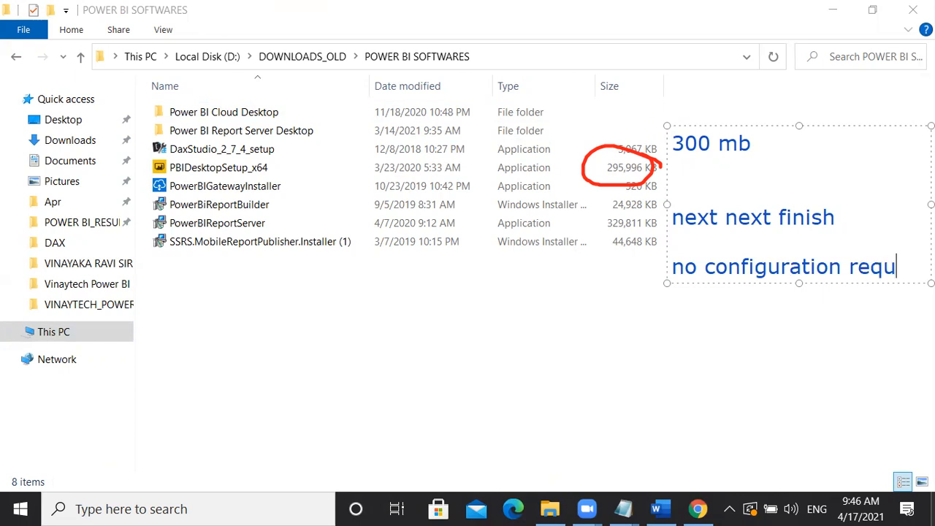
text(ired)
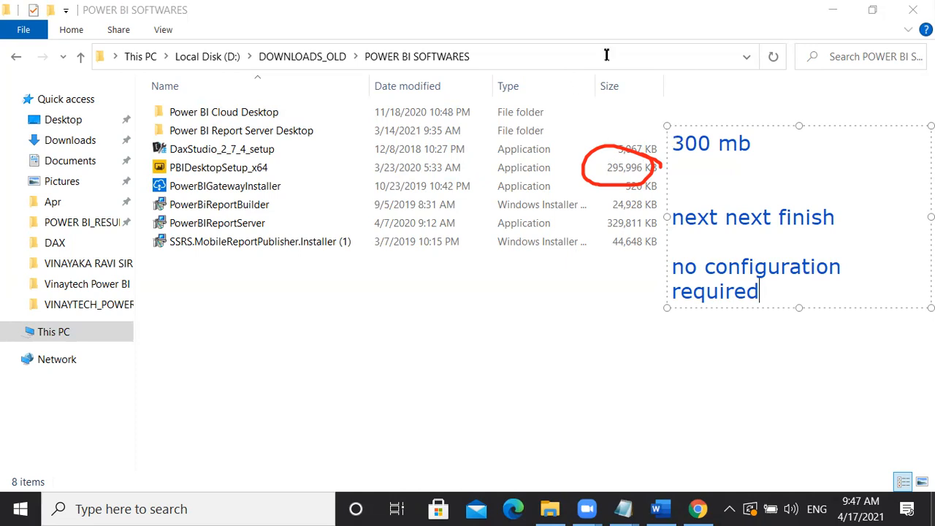
click(688, 52)
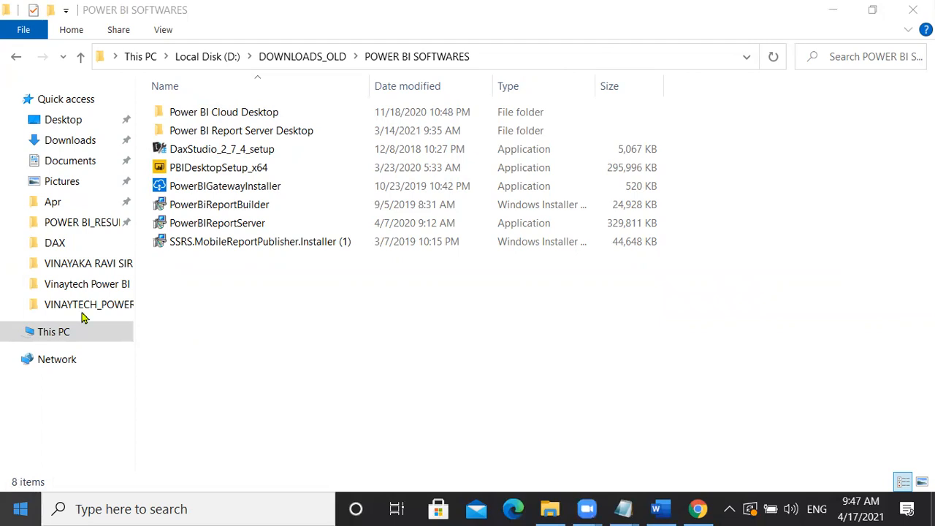
- Launch Power BI Desktop from the Start menu's app list under P
key(super)
scroll(150, 153, down, 1)
scroll(151, 162, down, 8)
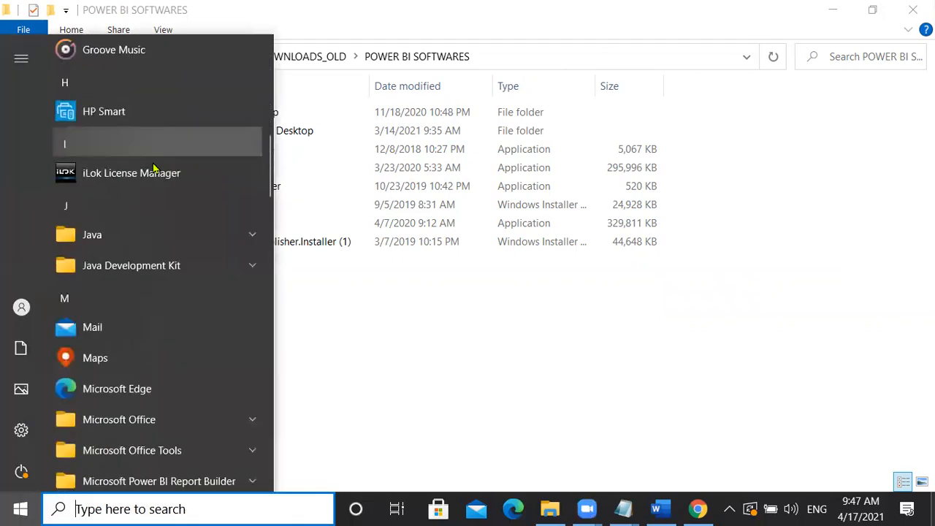
scroll(176, 351, down, 9)
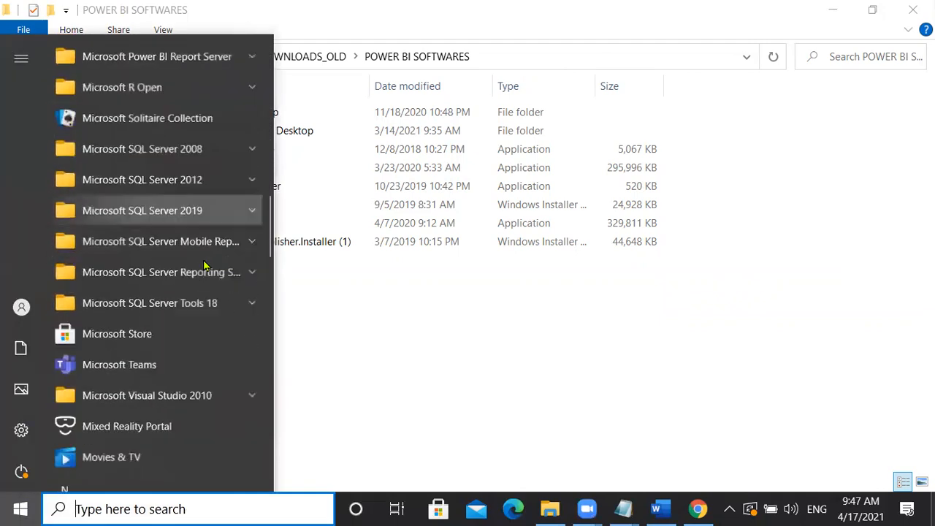
scroll(204, 267, down, 2)
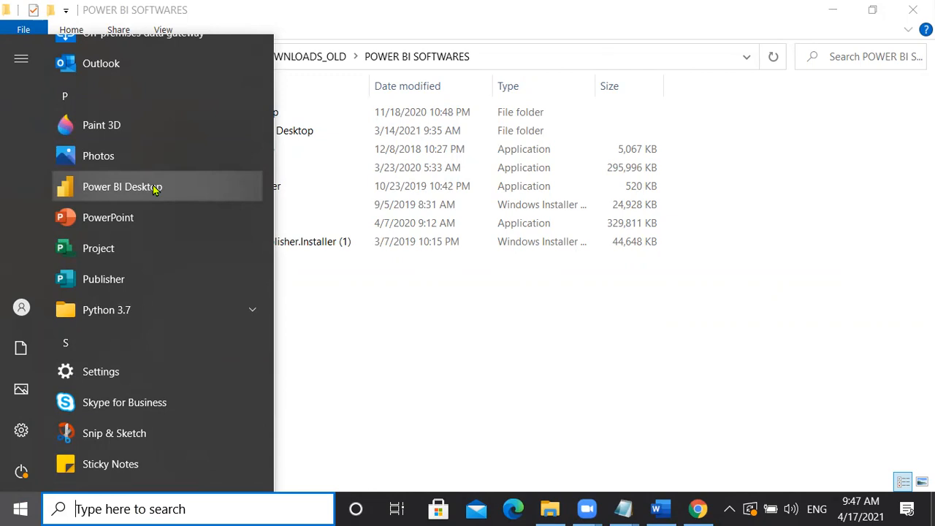
click(154, 190)
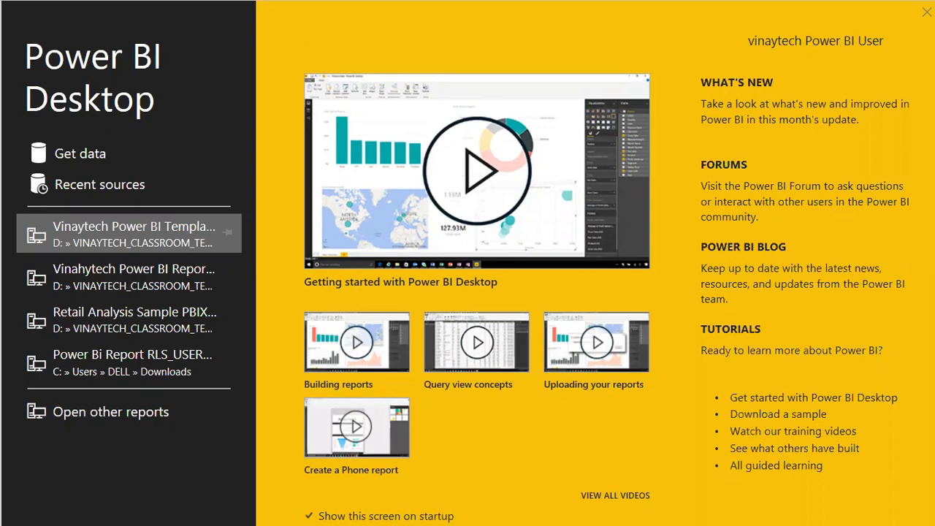
- Write a 'Get started page' note on screen, capitalise its first letter, then clear it
text(get)
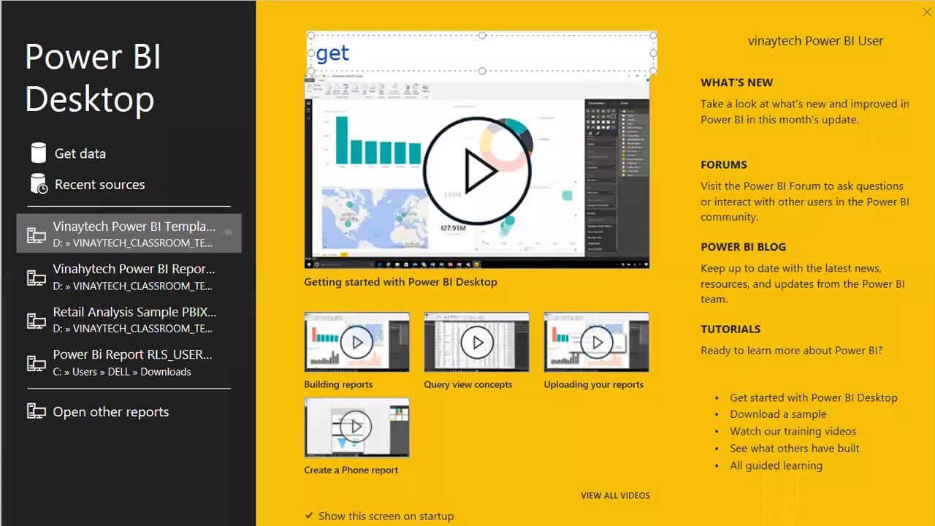
text( started )
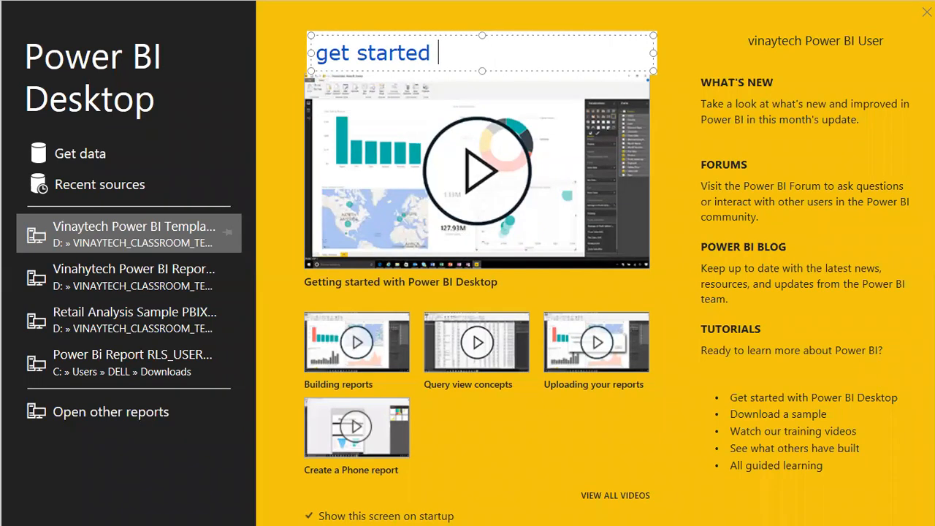
text(page)
key(Left)
key(Left)
key(Left)
key(Left)
key(Left)
key(Left)
key(Left)
key(Left)
key(Left)
key(Left)
key(Left)
key(Left)
key(Left)
key(Left)
key(BackSpace)
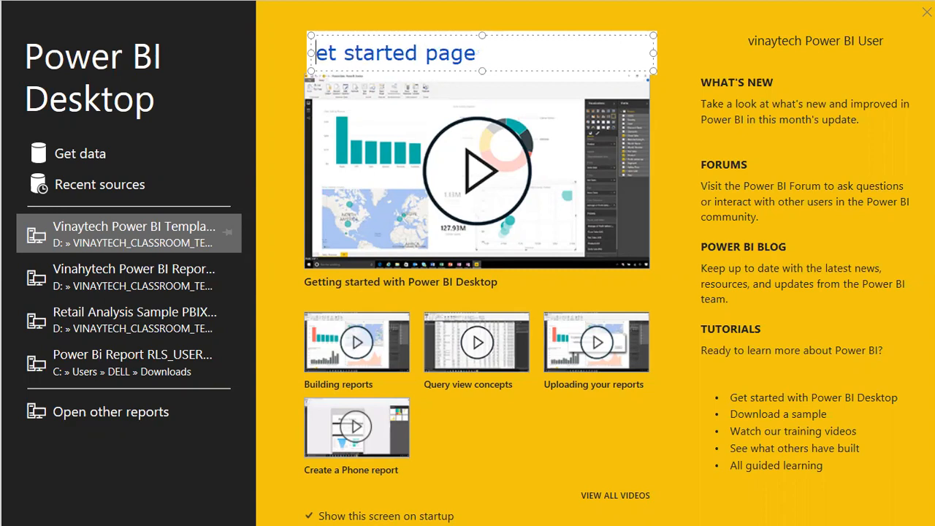
text(G)
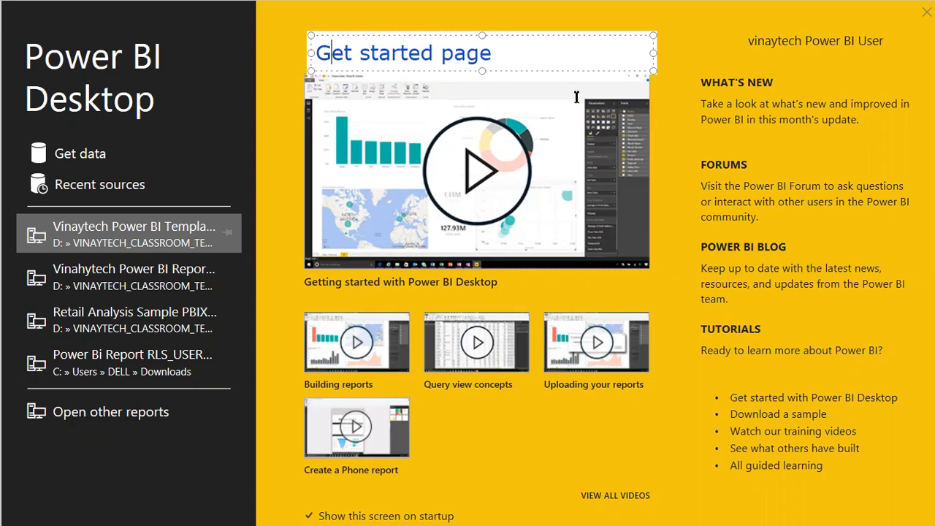
key(Escape)
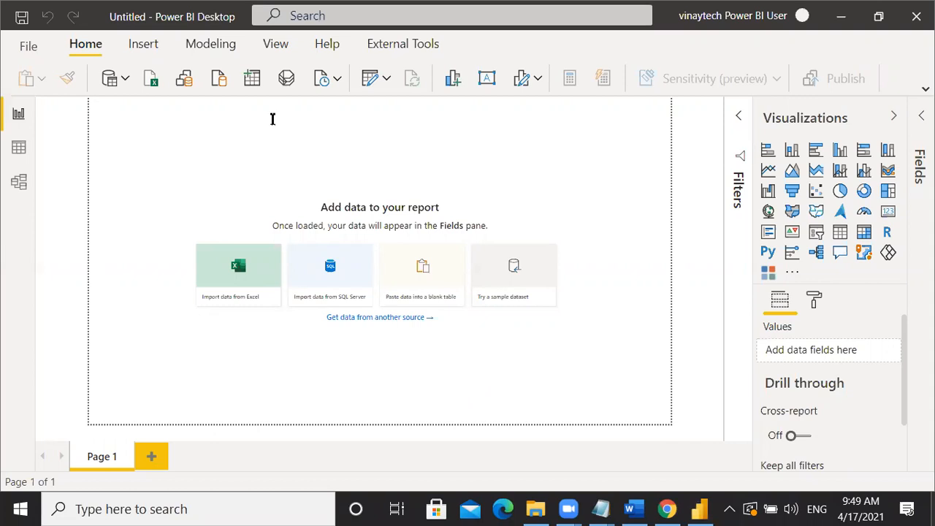
- Type a 'color blind friendly' note and position it below the data tiles
double_click(331, 122)
text(COlor b)
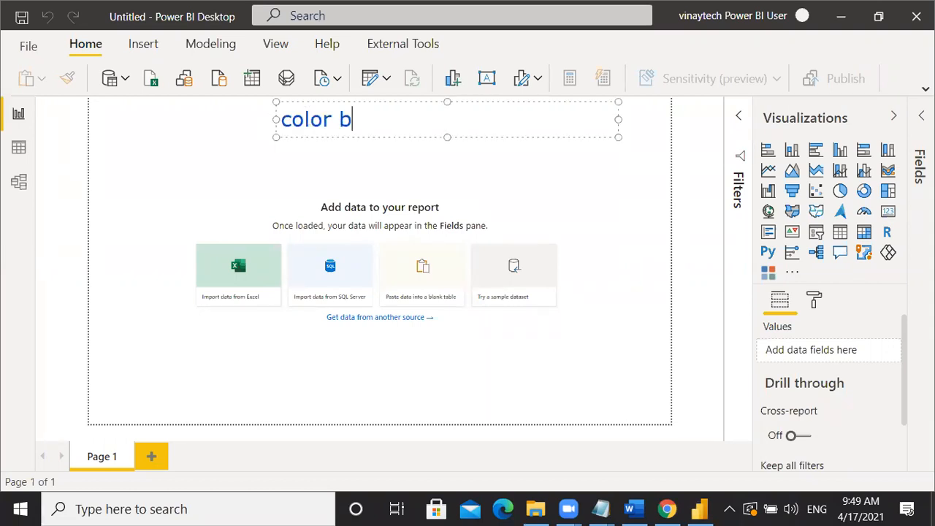
text(lind friendly)
drag(313, 96, 299, 139)
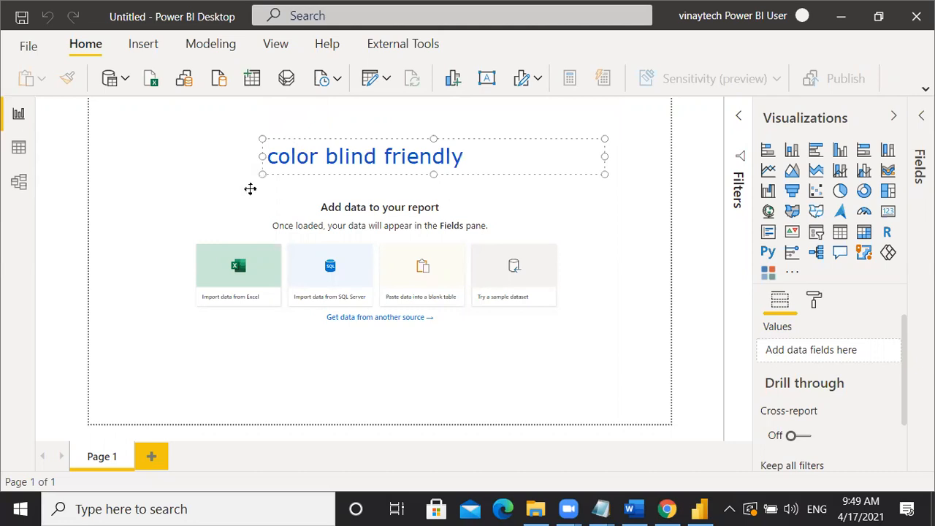
drag(250, 189, 271, 192)
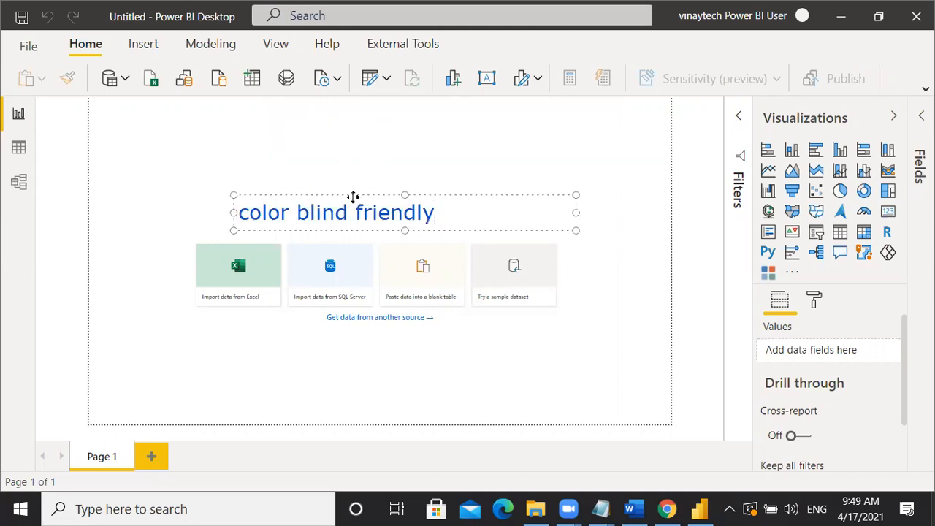
drag(352, 197, 342, 336)
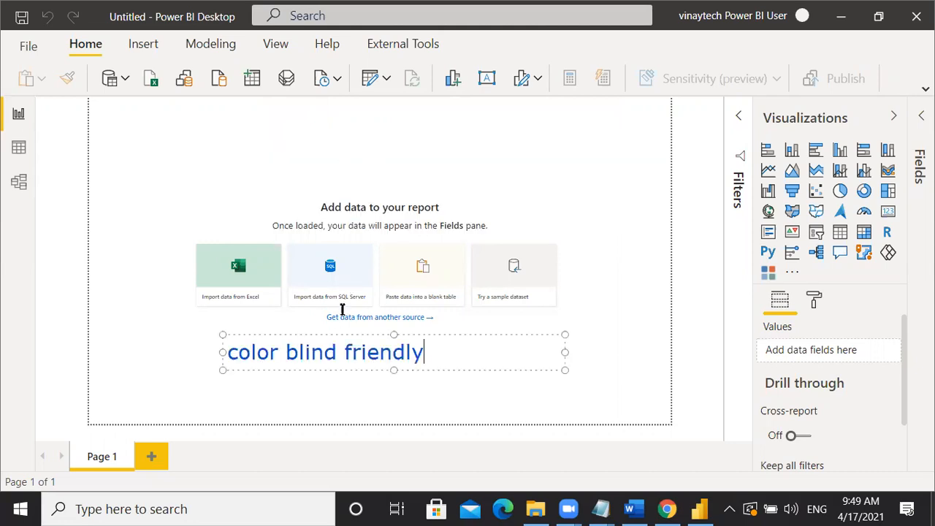
click(531, 412)
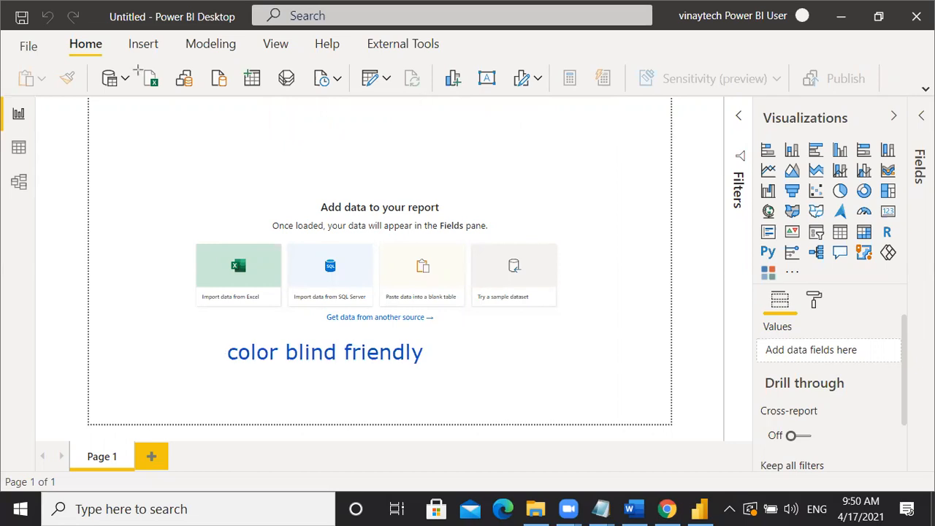
- Highlight Get data, Transform data and Model view, labelling them 1, 2 and 3
click(110, 78)
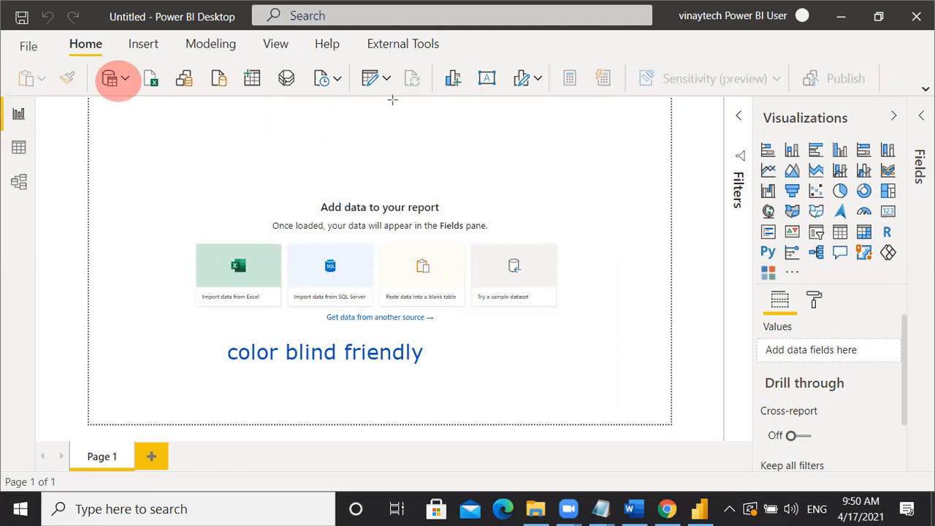
click(378, 81)
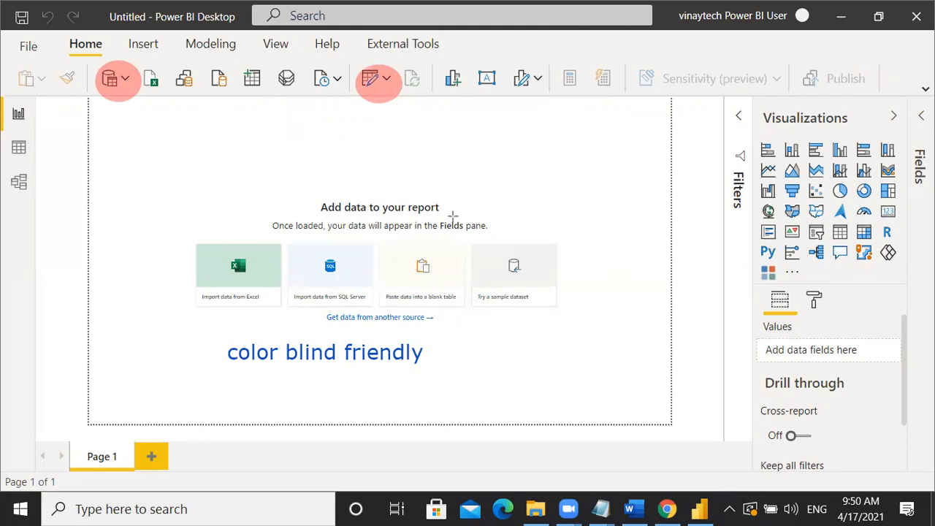
click(21, 183)
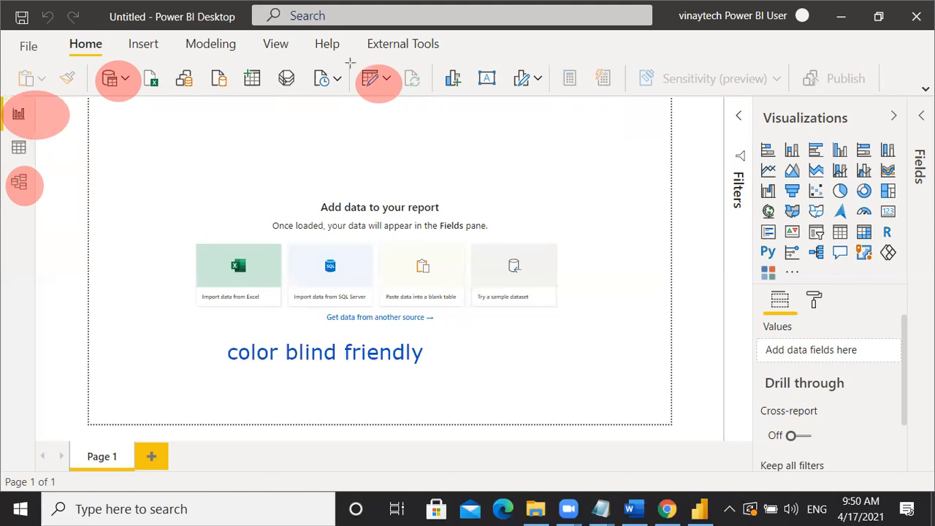
drag(130, 107, 130, 123)
click(130, 127)
drag(378, 110, 413, 124)
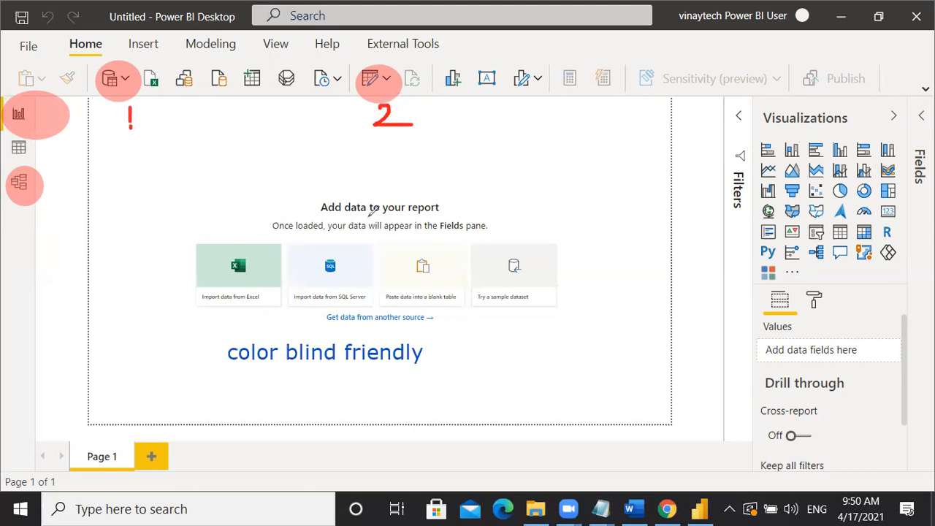
mouse_move(44, 202)
mouse_down()
mouse_move(54, 214)
mouse_move(46, 222)
mouse_up()
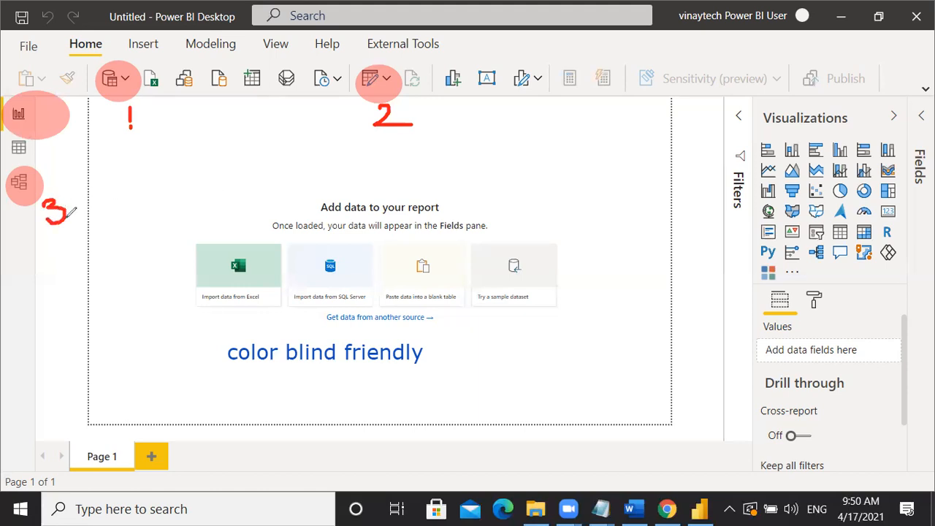
- Label the report view as 4 and draw strokes across the canvas and data tiles
mouse_move(67, 119)
mouse_down()
mouse_move(55, 144)
mouse_move(85, 133)
mouse_up()
drag(85, 133, 71, 184)
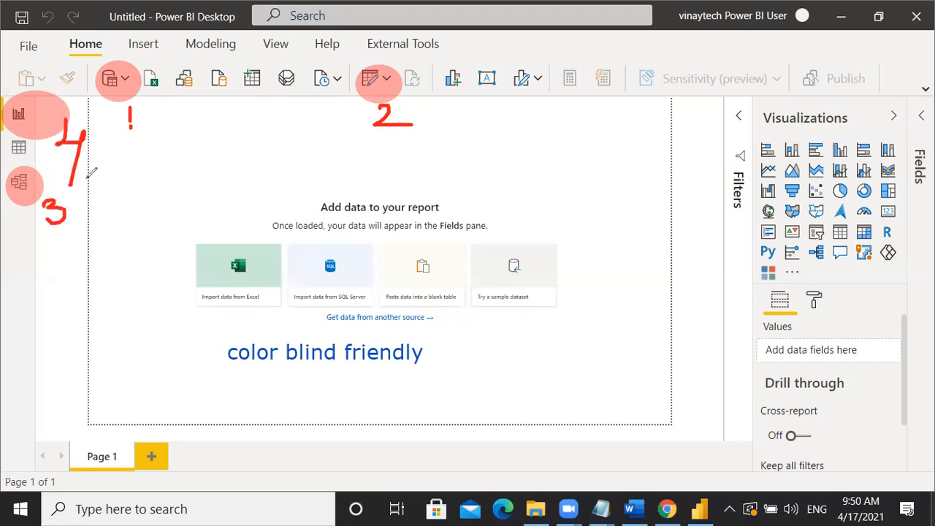
drag(368, 156, 340, 185)
drag(295, 232, 266, 260)
drag(252, 270, 546, 292)
drag(414, 199, 412, 224)
drag(406, 267, 401, 346)
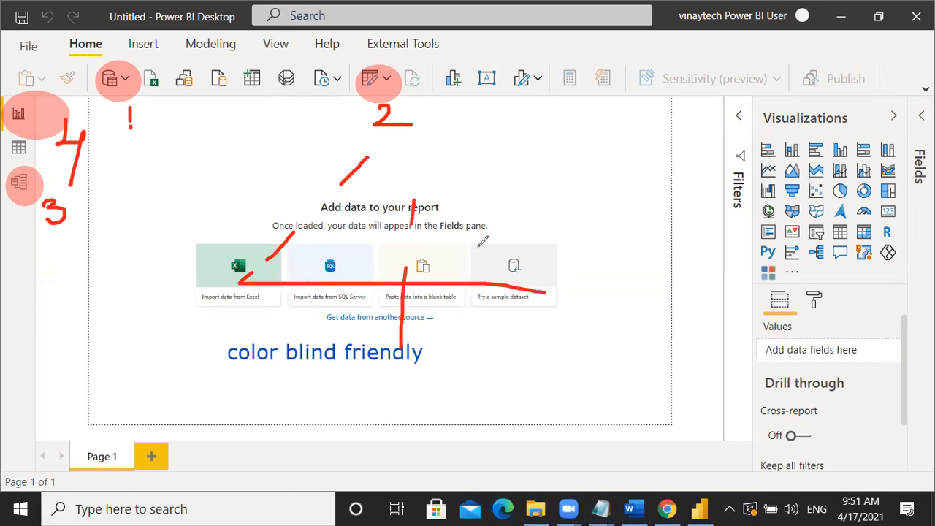
- Draw arrows from the visual gallery into the canvas and circle the modeling features as 5
mouse_move(792, 138)
mouse_down()
mouse_move(563, 152)
mouse_move(510, 175)
mouse_move(536, 220)
mouse_up()
click(511, 193)
click(544, 222)
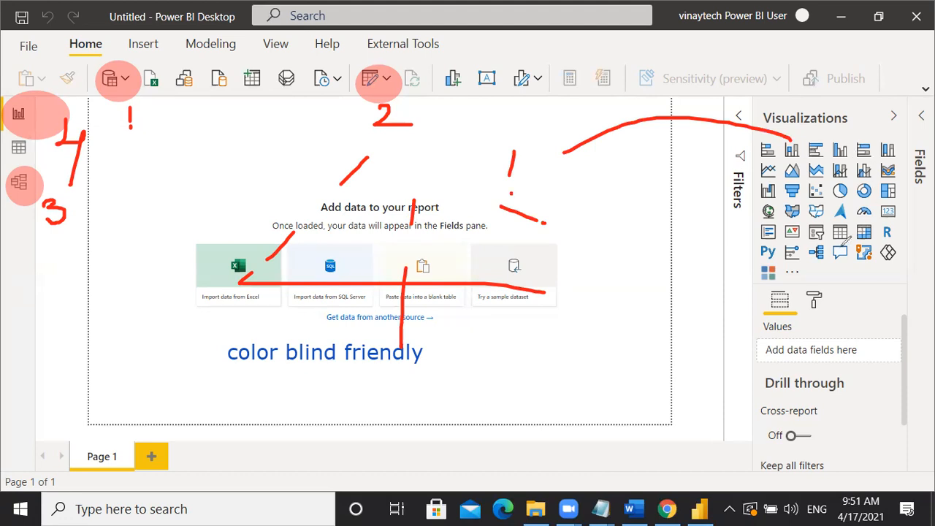
drag(567, 146, 480, 196)
mouse_move(933, 338)
mouse_down()
mouse_move(765, 250)
mouse_move(516, 194)
mouse_move(534, 206)
mouse_up()
click(561, 222)
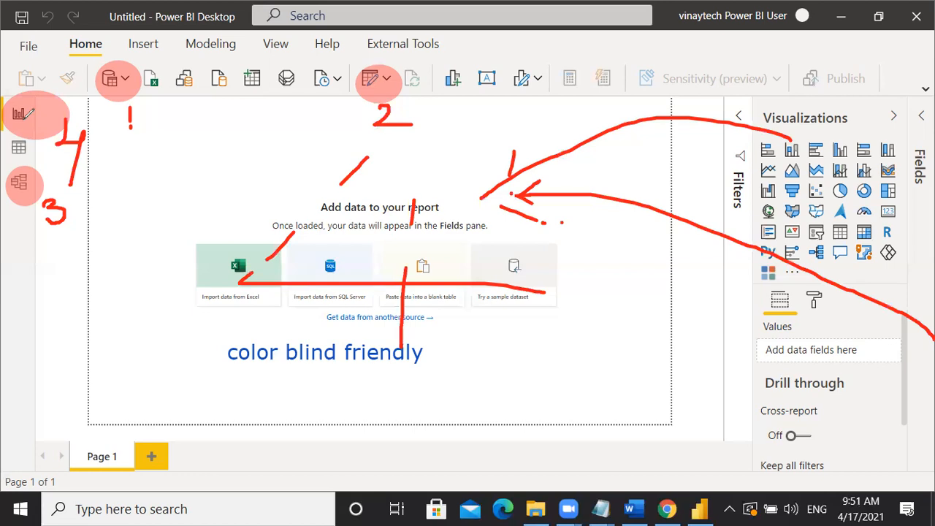
mouse_move(237, 44)
mouse_down()
mouse_move(210, 32)
mouse_move(172, 52)
mouse_move(236, 49)
mouse_move(231, 79)
mouse_move(262, 53)
mouse_up()
click(219, 55)
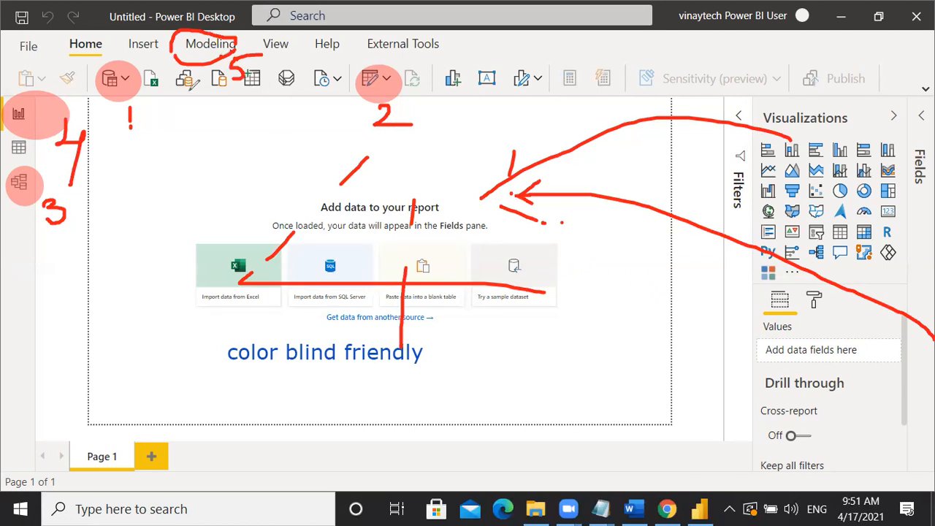
- Circle the save feature in red and write a PBIX file label
mouse_move(27, 5)
mouse_down()
mouse_move(20, 47)
mouse_move(48, 18)
mouse_up()
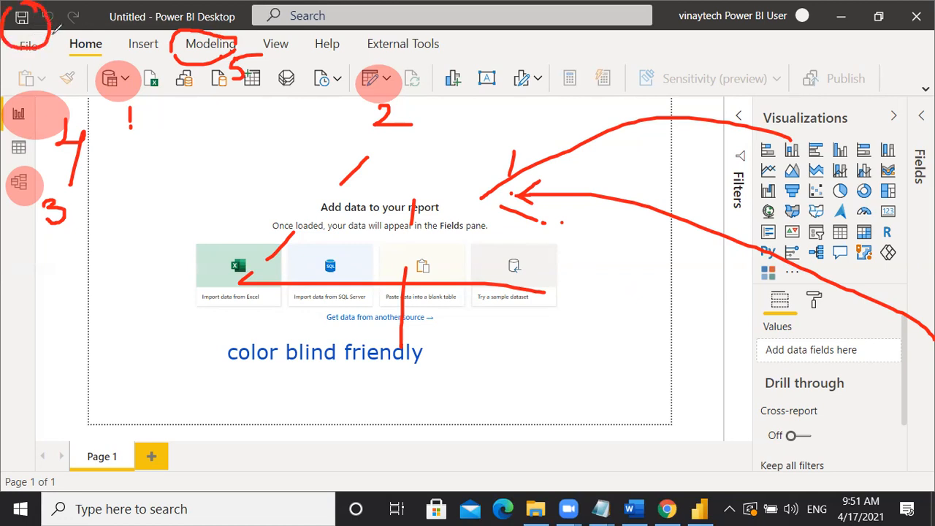
drag(24, 86, 24, 71)
mouse_move(24, 66)
mouse_down()
mouse_move(58, 65)
mouse_move(73, 45)
mouse_move(95, 46)
mouse_move(71, 73)
mouse_up()
click(39, 59)
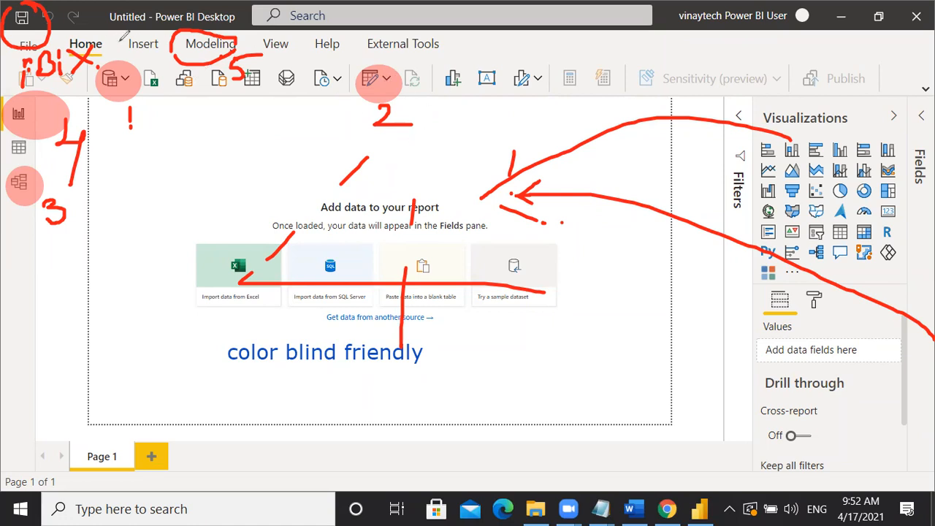
- Label the tab row as Menu and the command area as Ribbon
mouse_move(483, 57)
mouse_down()
mouse_move(511, 44)
mouse_move(531, 60)
mouse_move(549, 45)
mouse_move(569, 52)
mouse_up()
drag(699, 51, 698, 74)
mouse_move(719, 44)
mouse_down()
mouse_move(704, 61)
mouse_move(718, 73)
mouse_up()
drag(721, 52, 724, 71)
mouse_move(736, 38)
mouse_down()
mouse_move(734, 70)
mouse_move(749, 61)
mouse_move(754, 71)
mouse_move(776, 70)
mouse_move(803, 55)
mouse_move(817, 73)
mouse_up()
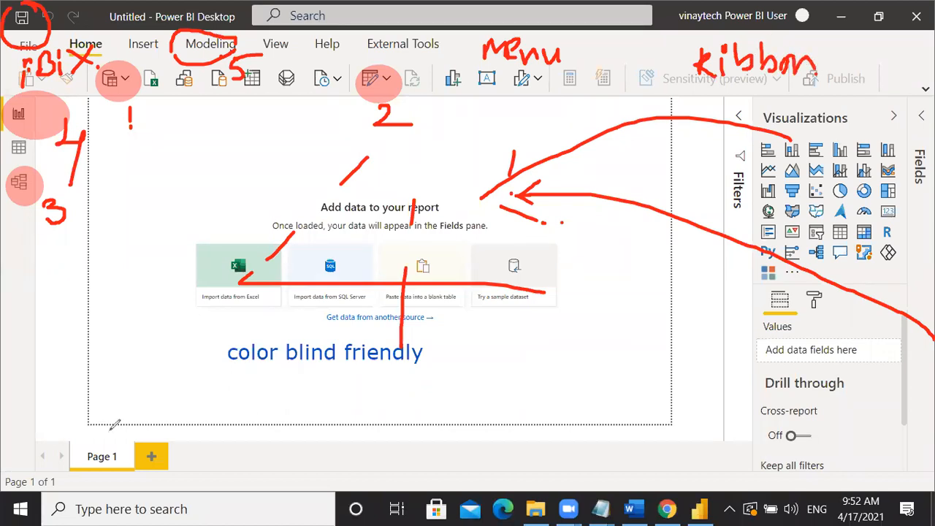
- Underline and check-mark the page tabs area, then clear all annotations
drag(73, 422, 89, 414)
drag(95, 413, 199, 432)
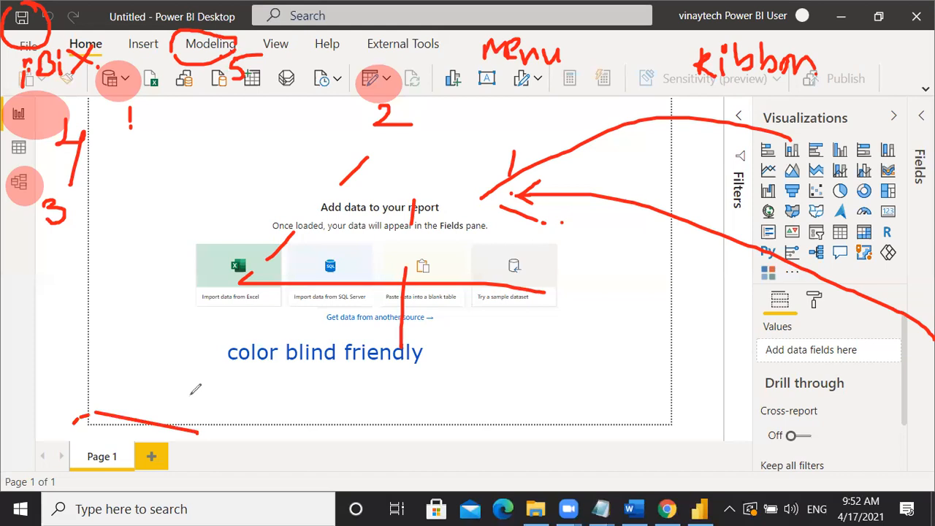
drag(187, 384, 143, 420)
drag(147, 403, 178, 403)
mouse_move(111, 431)
mouse_down()
mouse_move(173, 462)
mouse_move(218, 426)
mouse_up()
drag(187, 444, 220, 434)
click(217, 447)
mouse_move(232, 464)
mouse_down()
mouse_move(290, 425)
mouse_move(374, 429)
mouse_up()
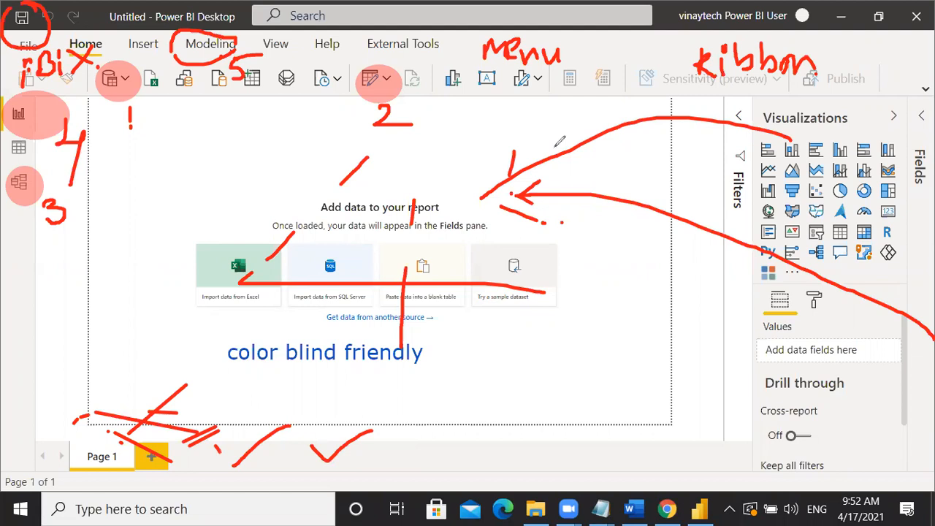
click(688, 53)
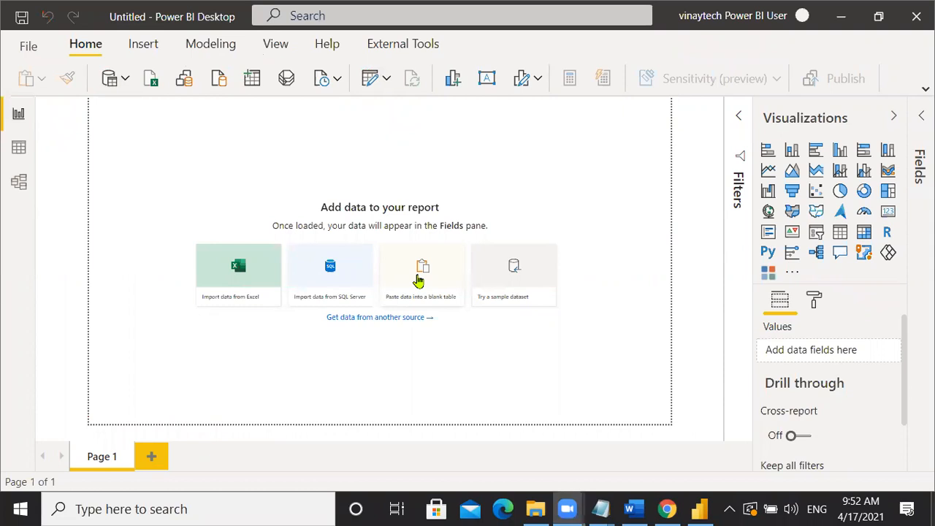
- Browse Desktop > POWER BI > backup folder > GENERAL FILES FOR PRACTICE and select Family_Expenses_Monthly_Data
click(535, 509)
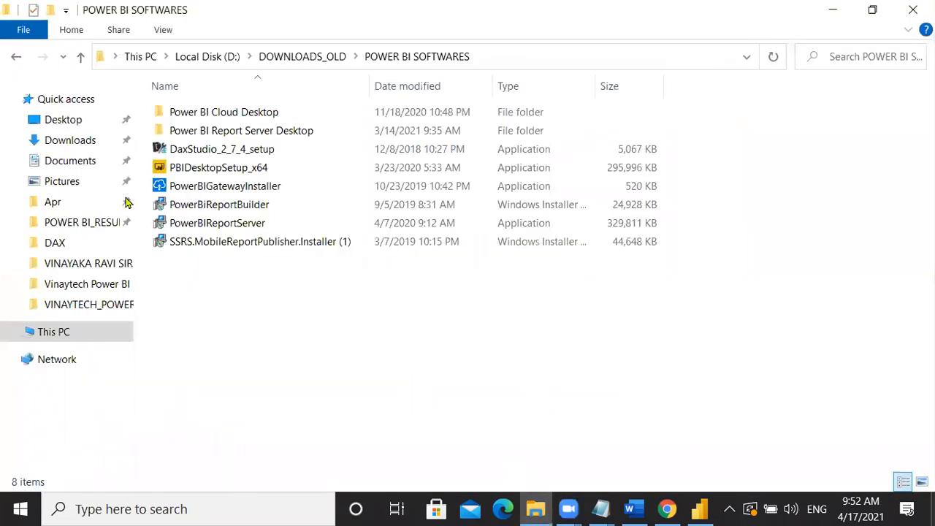
click(66, 121)
double_click(224, 120)
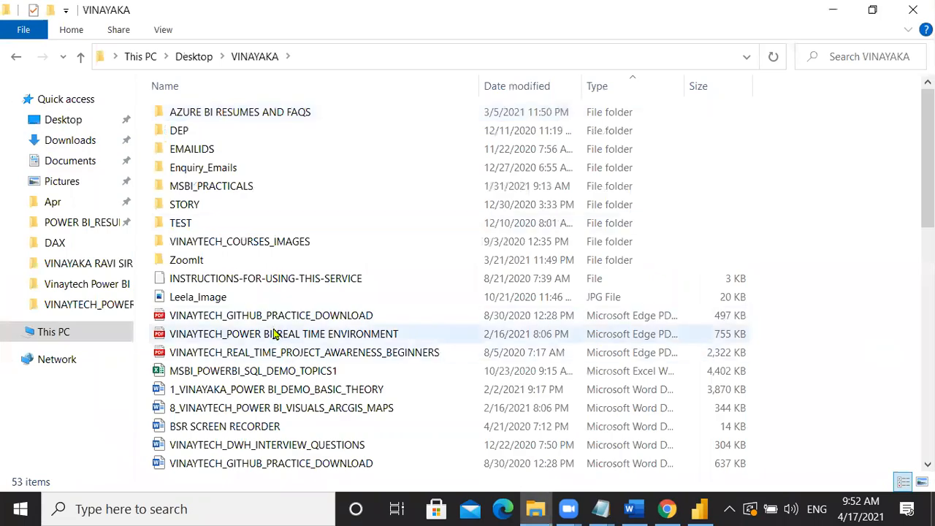
scroll(271, 326, down, 3)
double_click(215, 449)
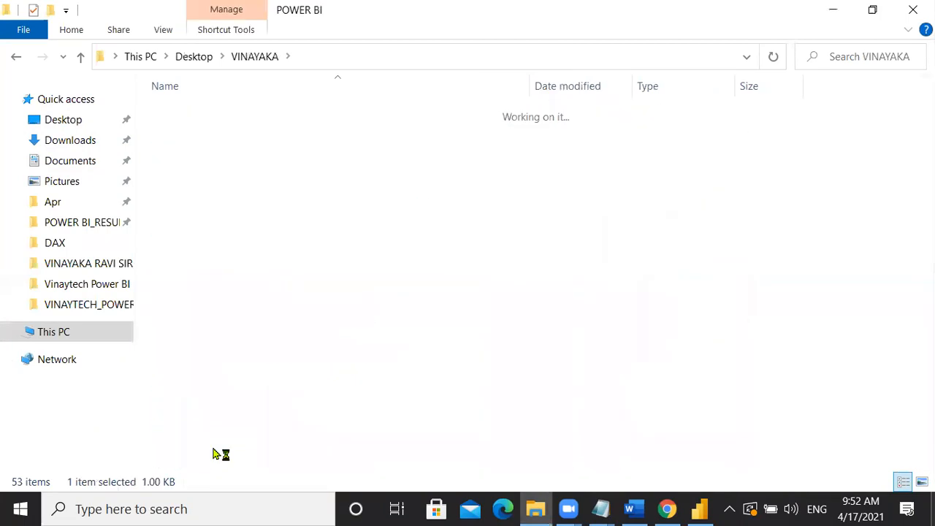
double_click(313, 262)
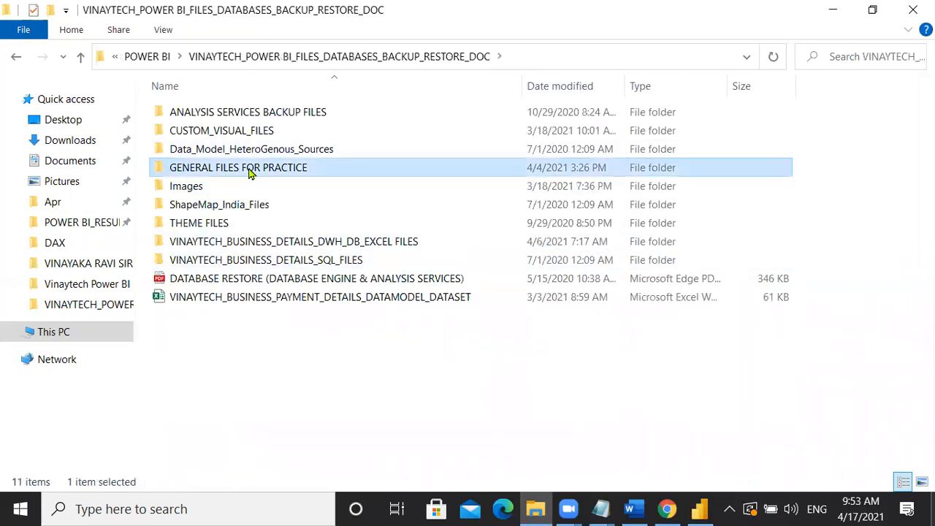
double_click(240, 169)
click(254, 132)
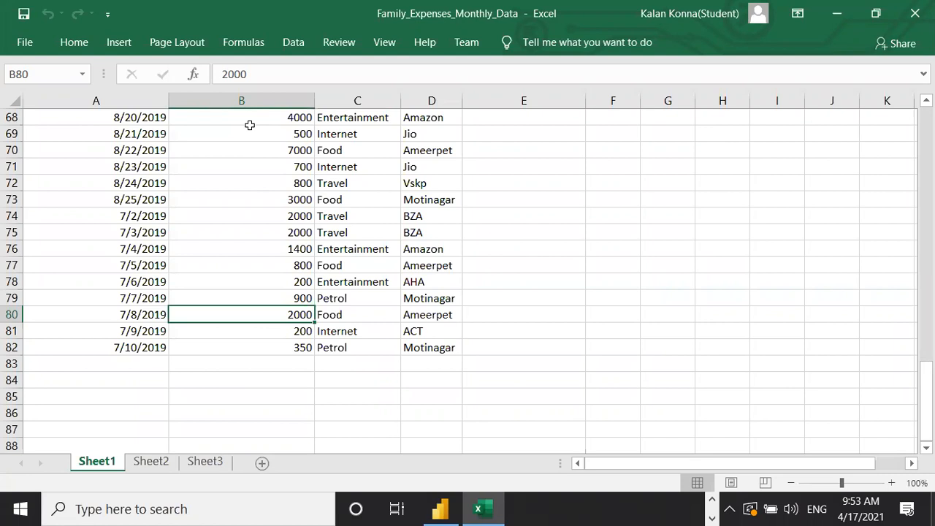
scroll(341, 293, up, 15)
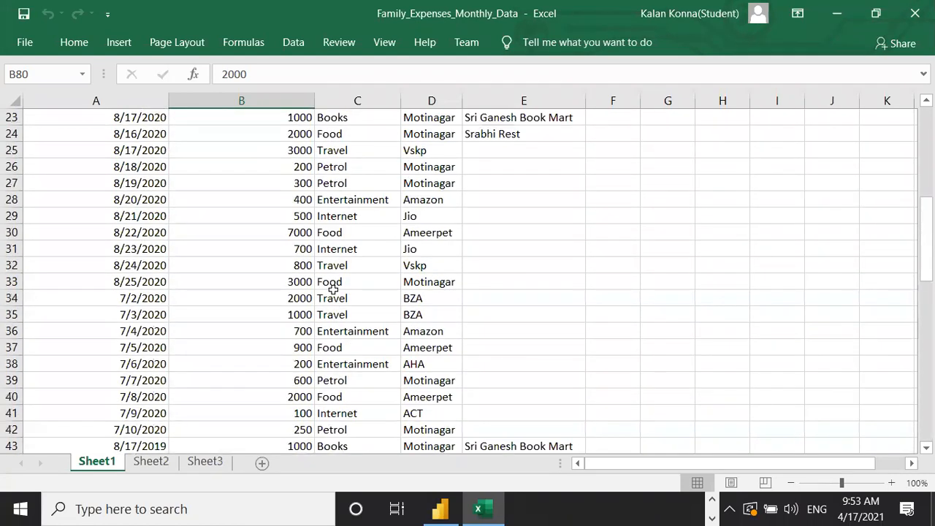
scroll(333, 290, up, 7)
scroll(307, 313, down, 1)
scroll(309, 318, up, 1)
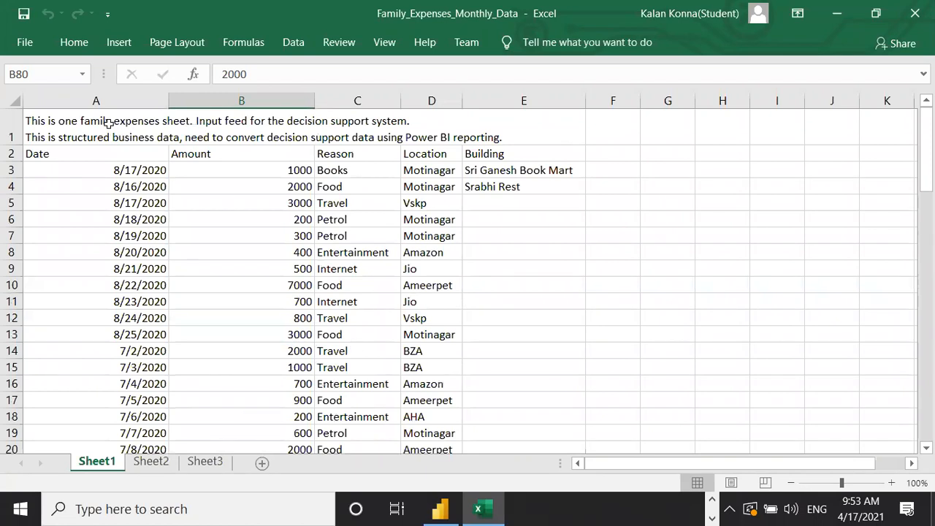
key(ctrl+Home)
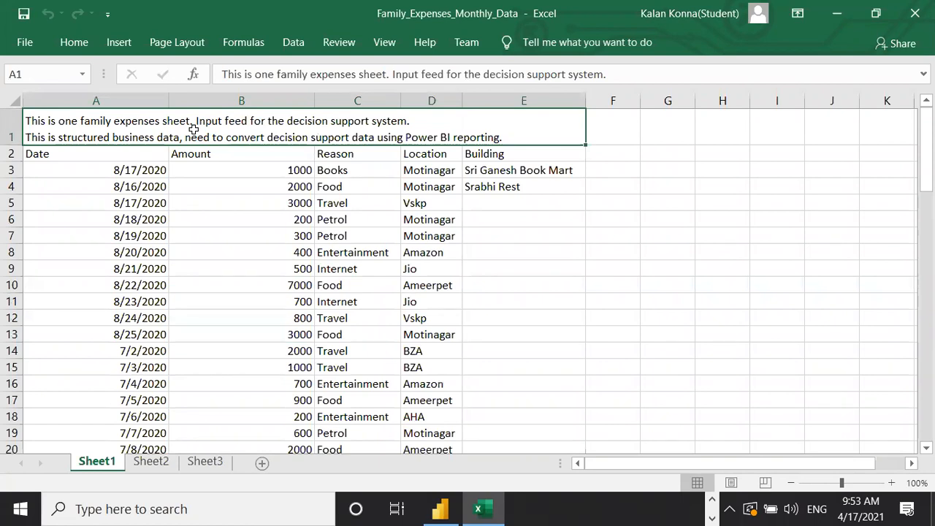
click(98, 240)
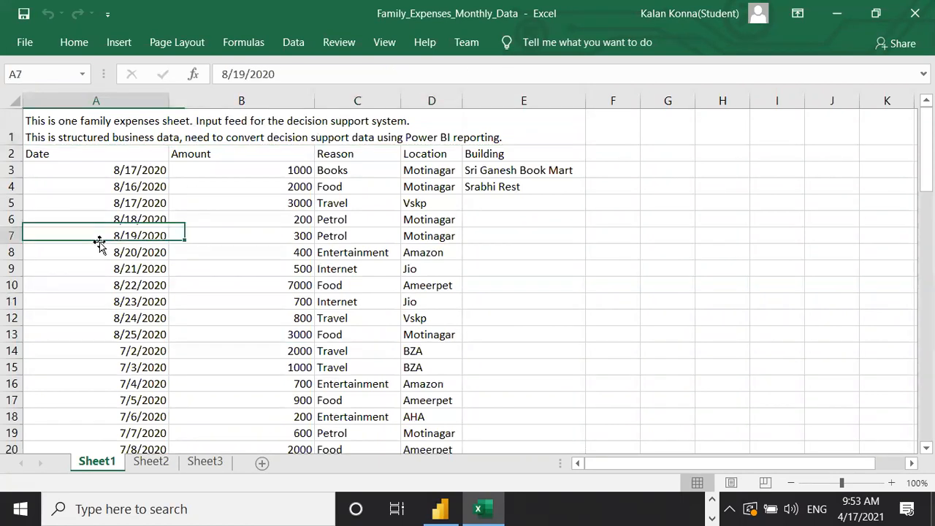
click(220, 237)
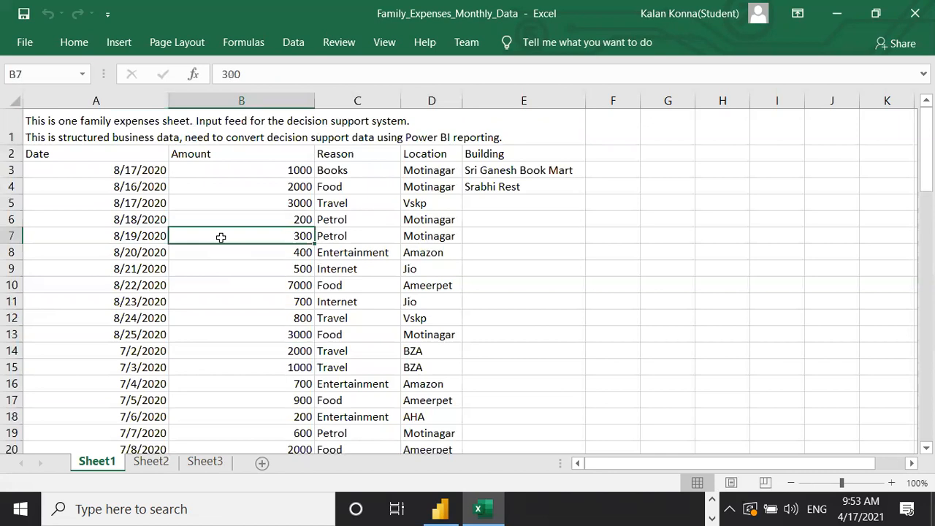
click(343, 238)
click(423, 236)
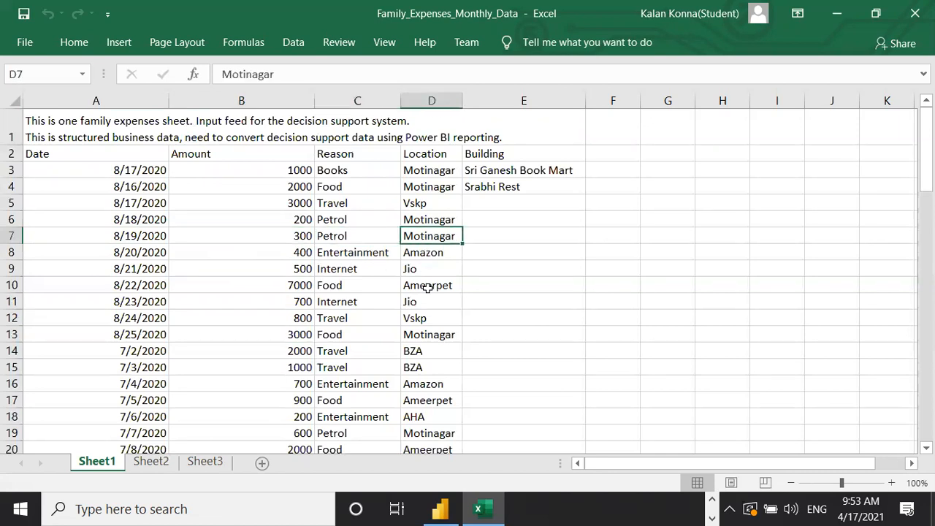
click(95, 287)
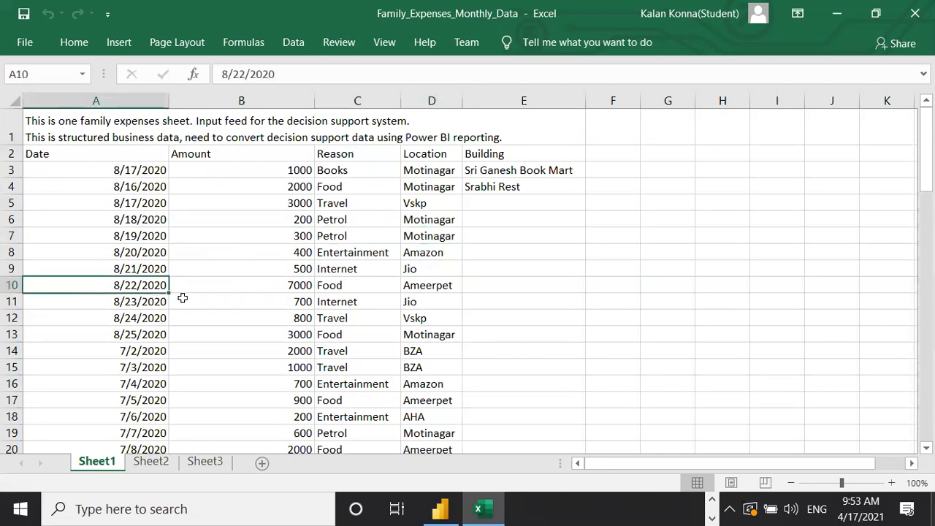
click(292, 299)
click(365, 299)
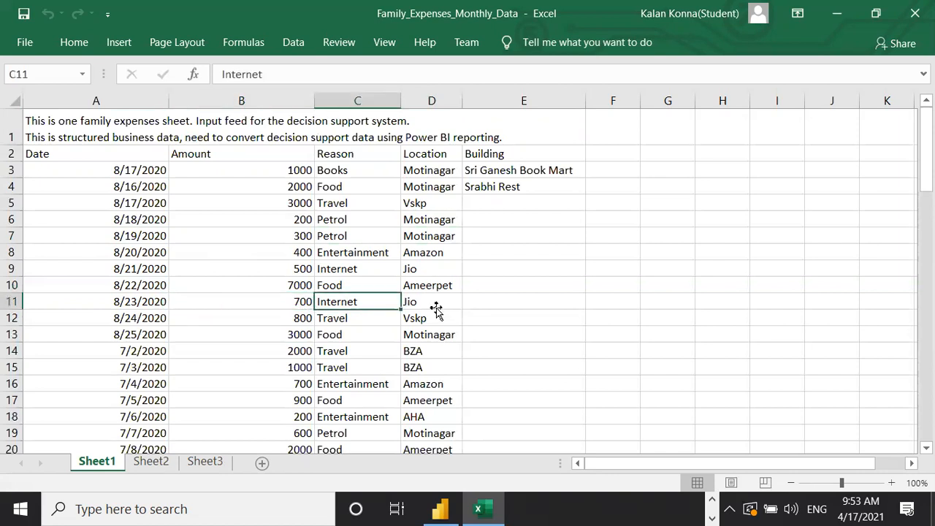
click(434, 307)
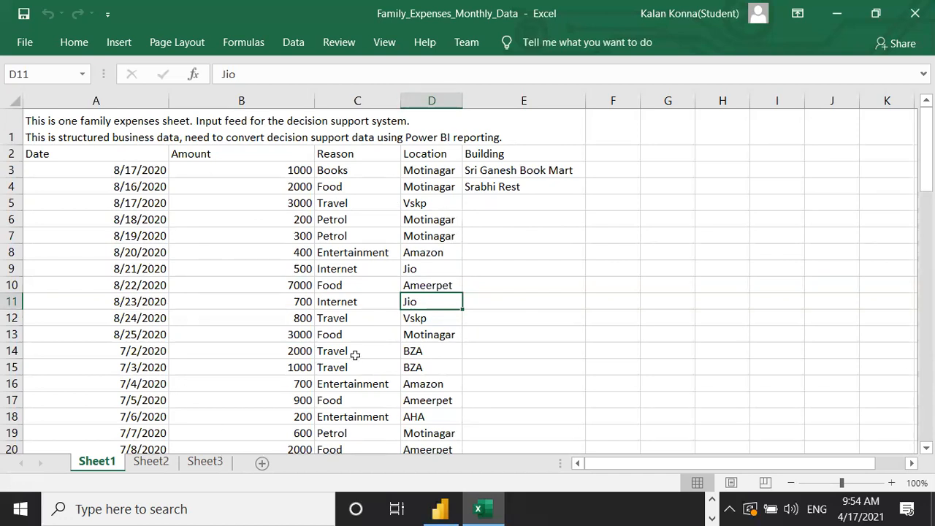
click(260, 121)
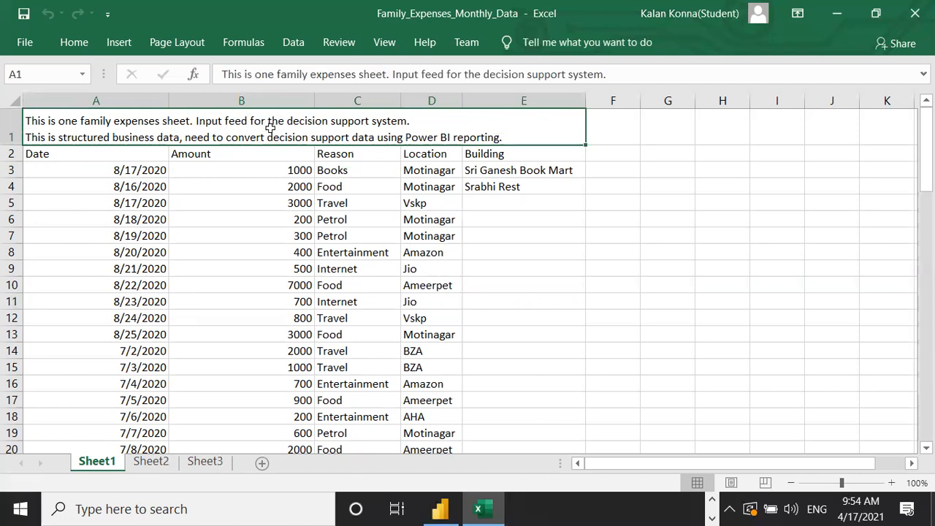
click(554, 91)
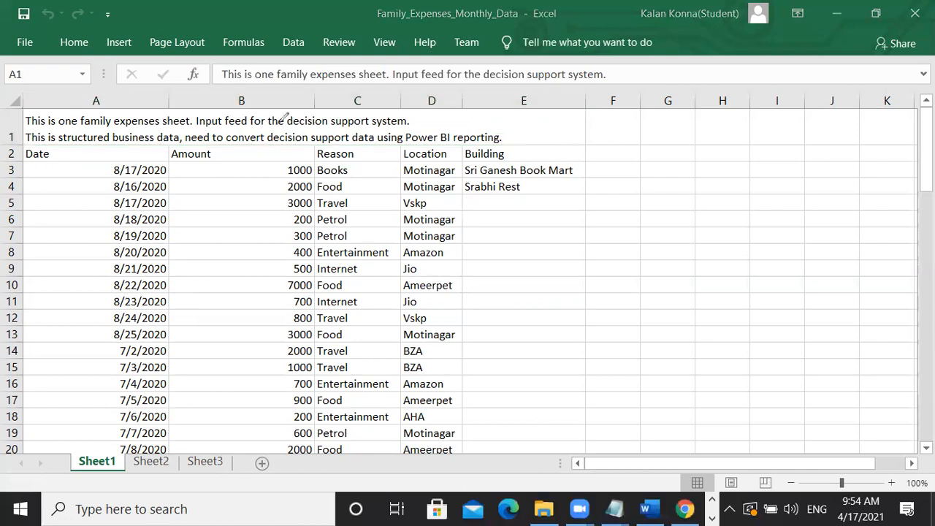
mouse_move(475, 111)
mouse_down()
mouse_move(509, 131)
mouse_move(478, 131)
mouse_up()
mouse_move(542, 109)
mouse_down()
mouse_move(539, 139)
mouse_move(548, 95)
mouse_move(568, 116)
mouse_move(644, 120)
mouse_move(654, 107)
mouse_up()
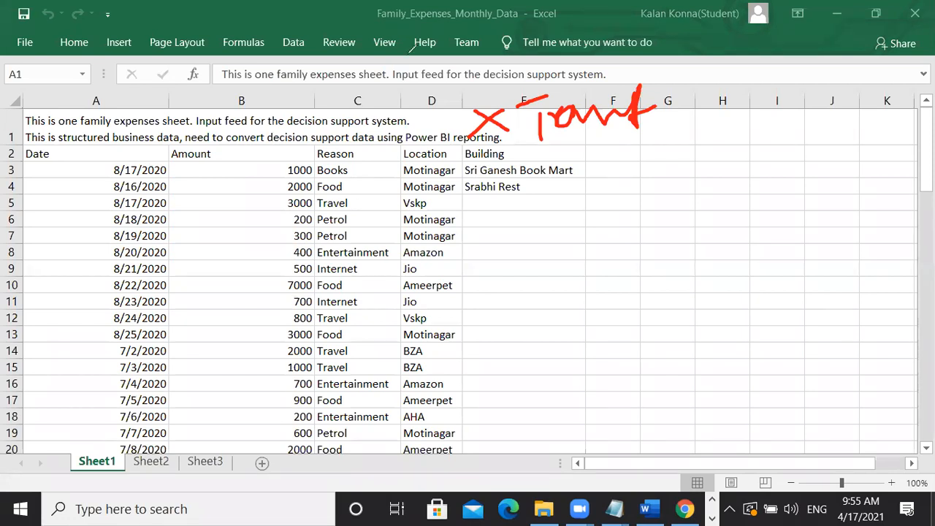
click(683, 93)
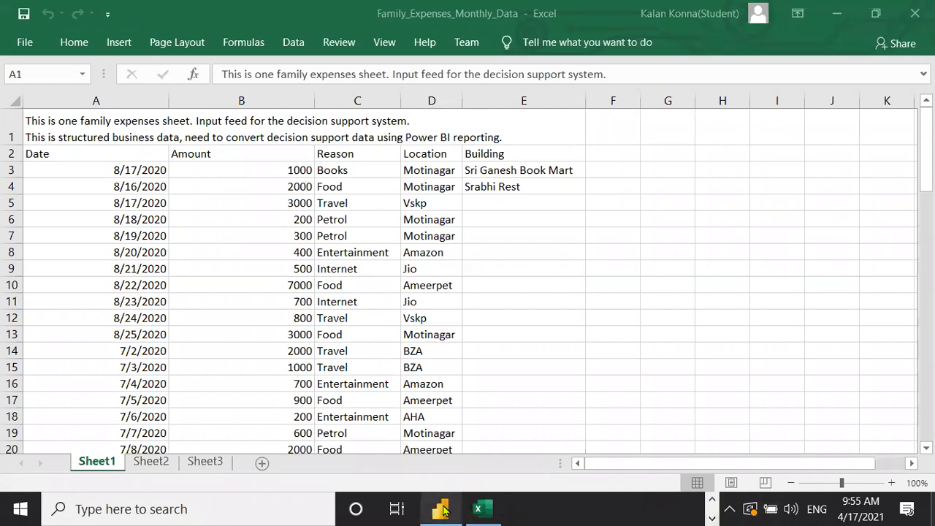
- Switch to Power BI Desktop and open the full Get data connector list via More
mouse_move(442, 509)
click(479, 484)
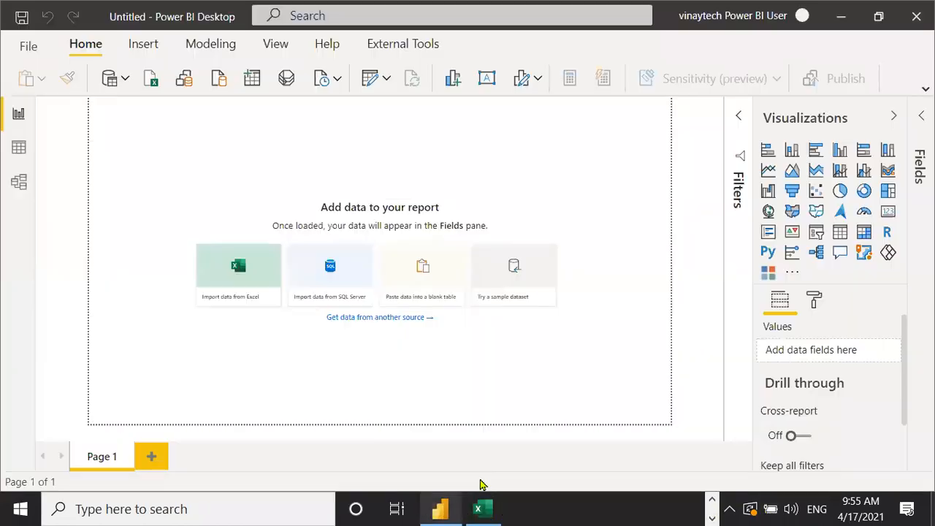
click(124, 79)
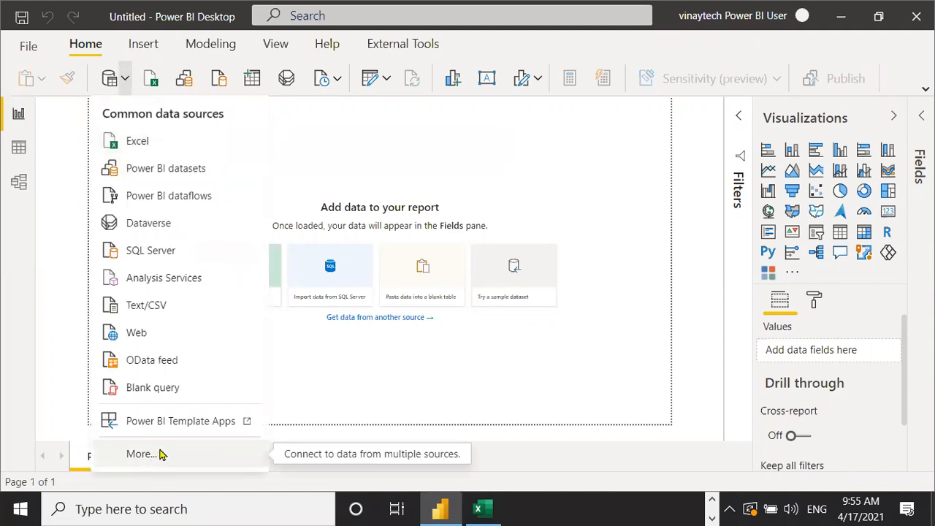
click(278, 325)
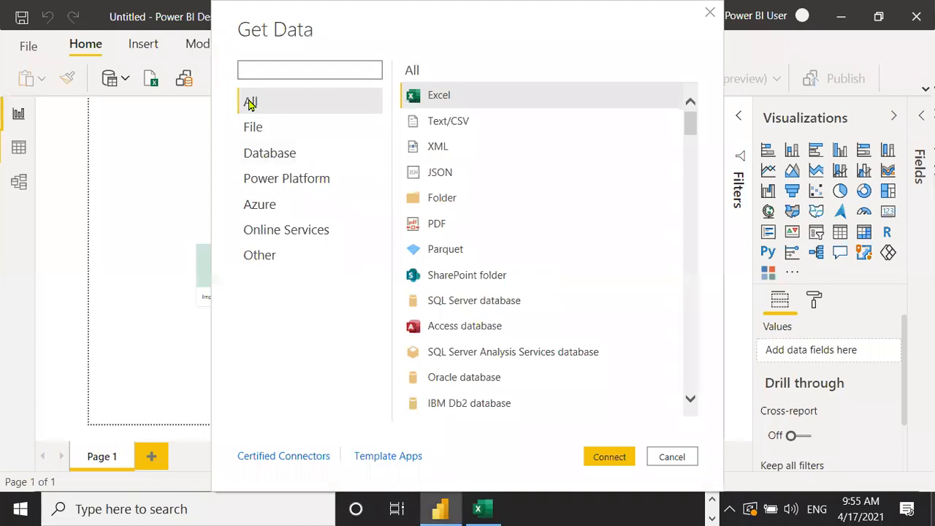
- Browse the Database, Power Platform, Azure and Online Services categories, then choose File > Excel
click(251, 130)
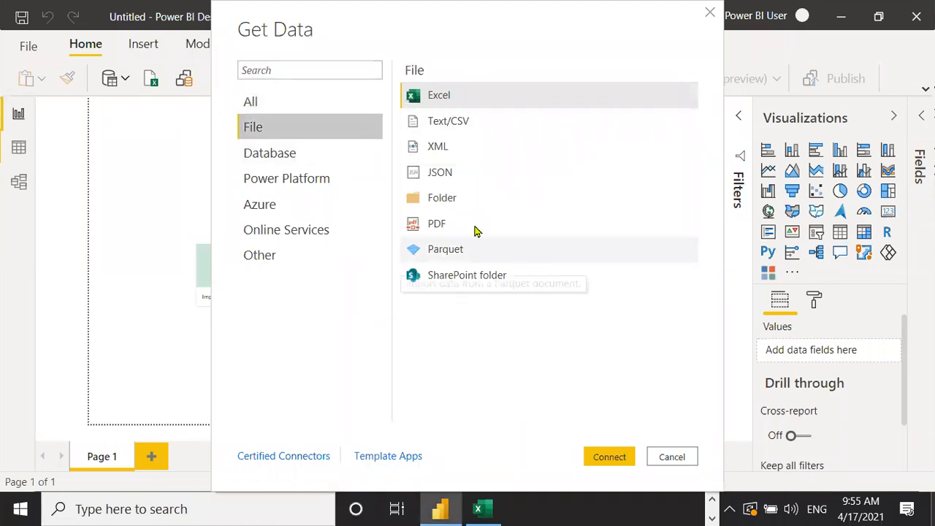
click(285, 155)
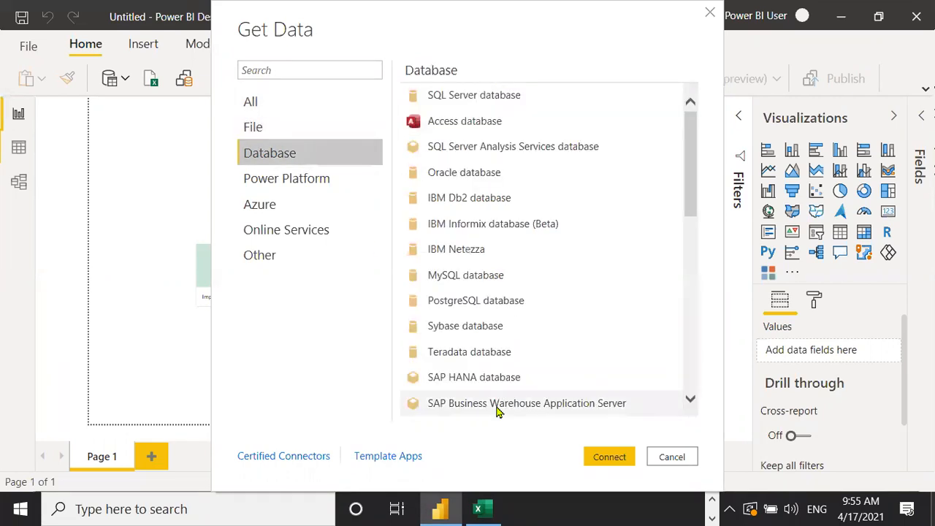
click(300, 187)
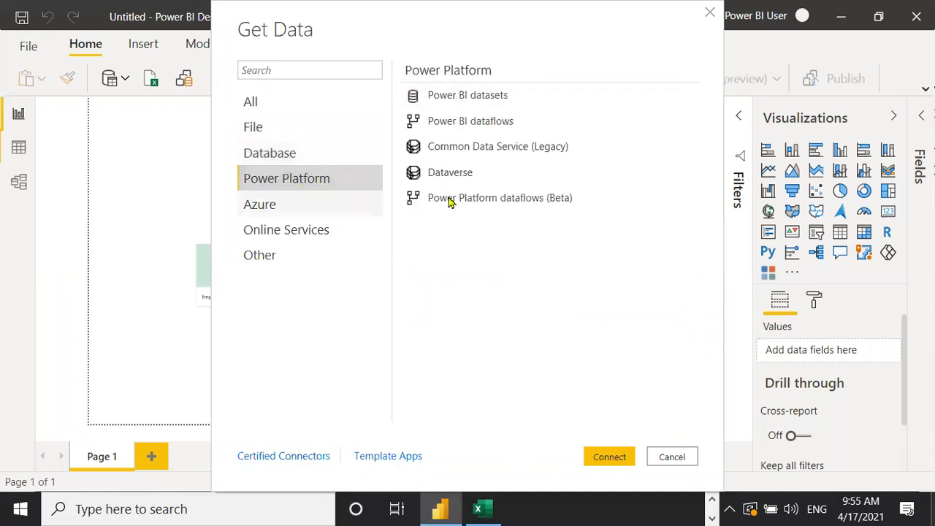
click(281, 207)
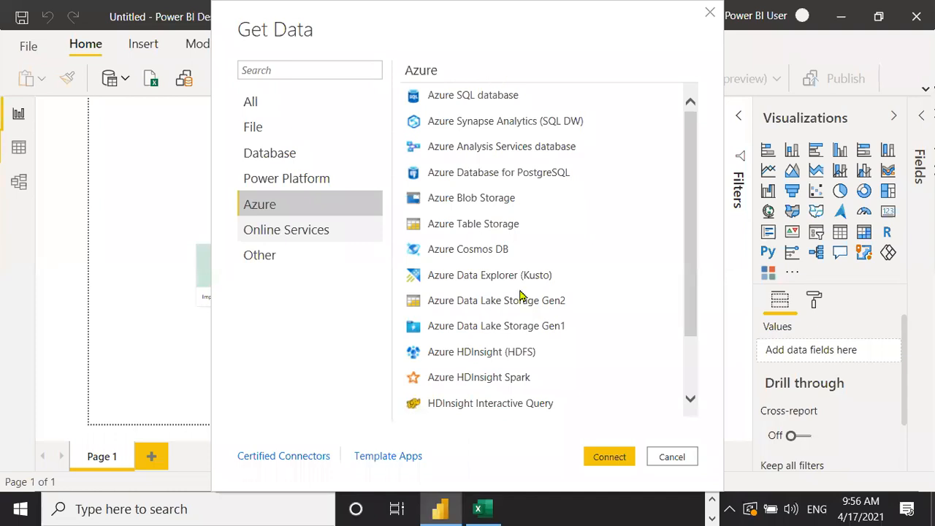
key(Down)
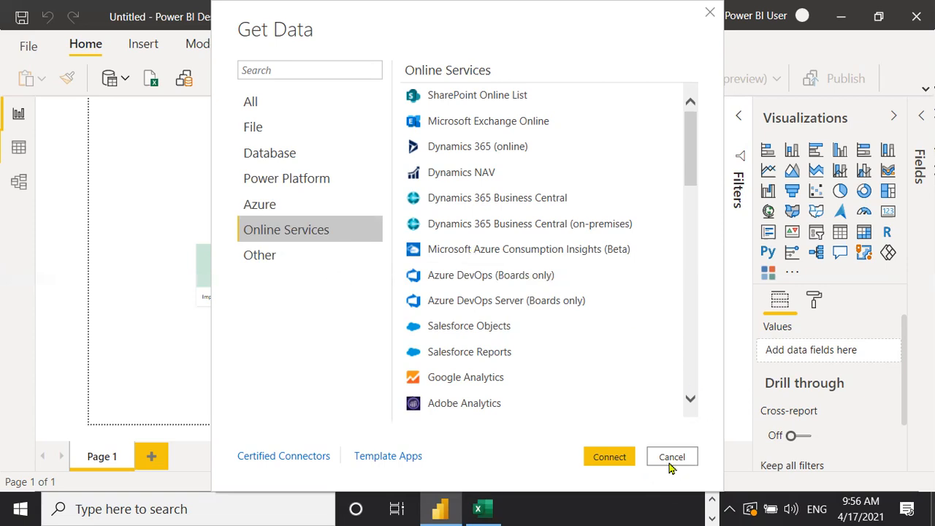
click(260, 130)
click(444, 97)
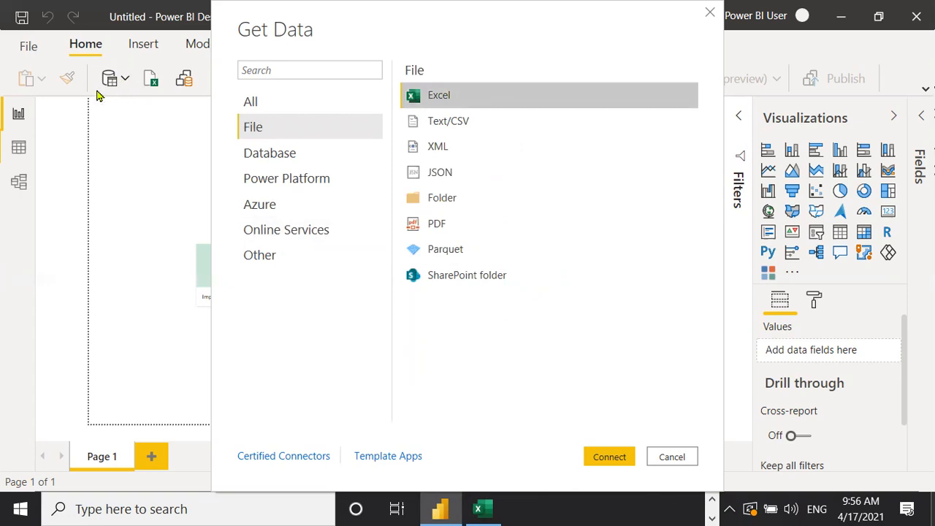
- Connect to Excel and pick Family_Expenses_Monthly_Data from GENERAL FILES FOR PRACTICE
click(613, 458)
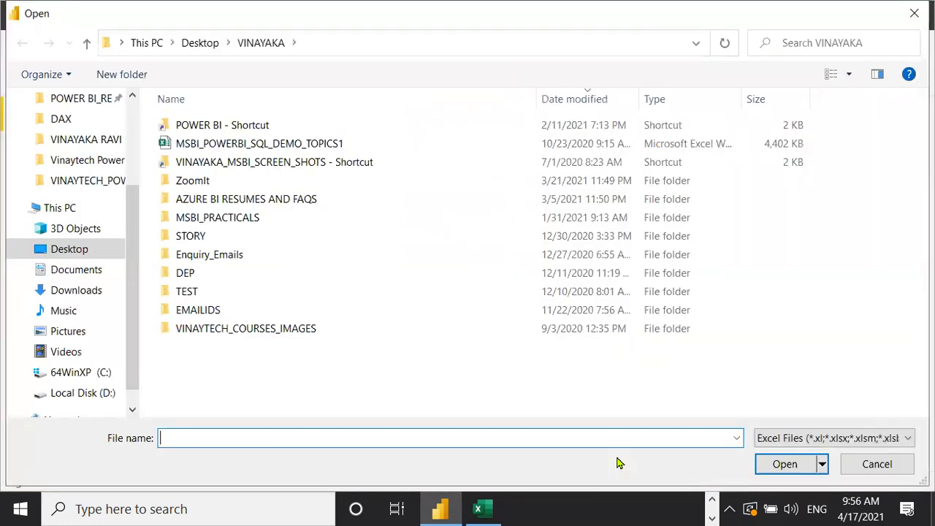
double_click(217, 130)
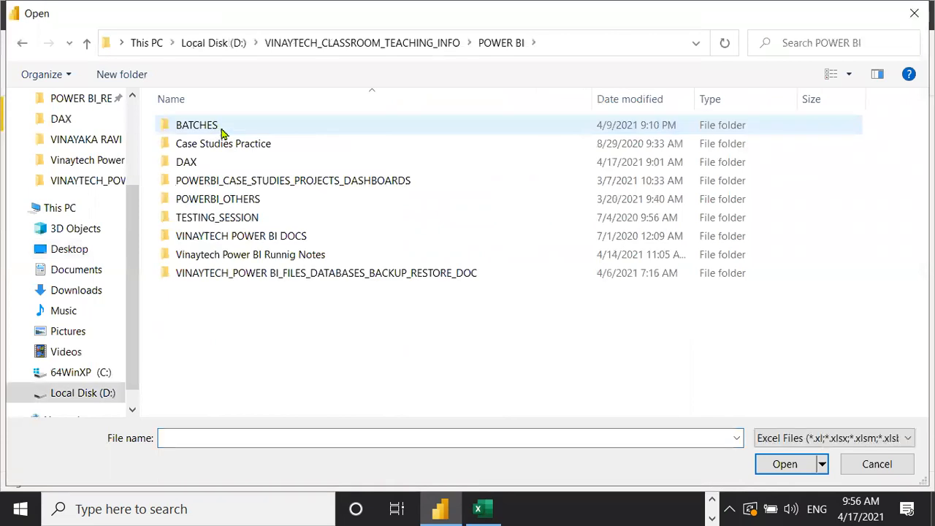
click(337, 281)
double_click(337, 282)
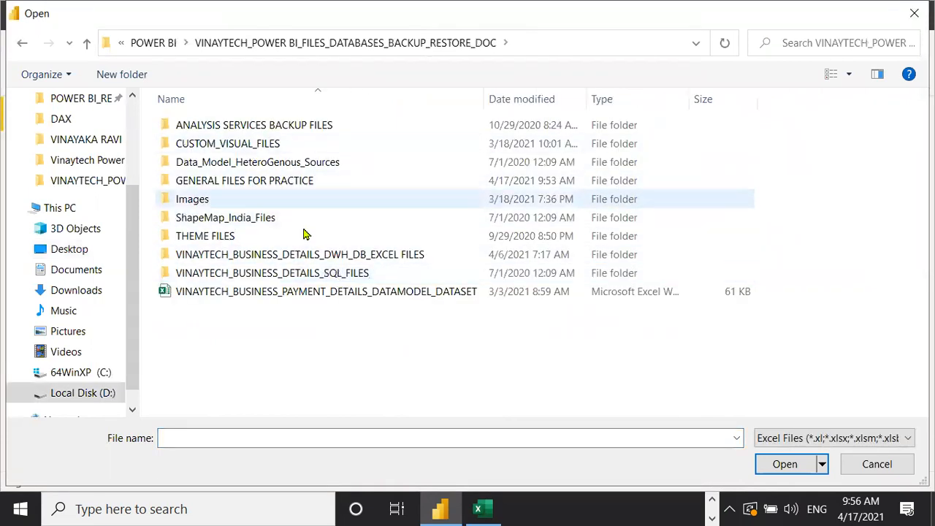
double_click(271, 183)
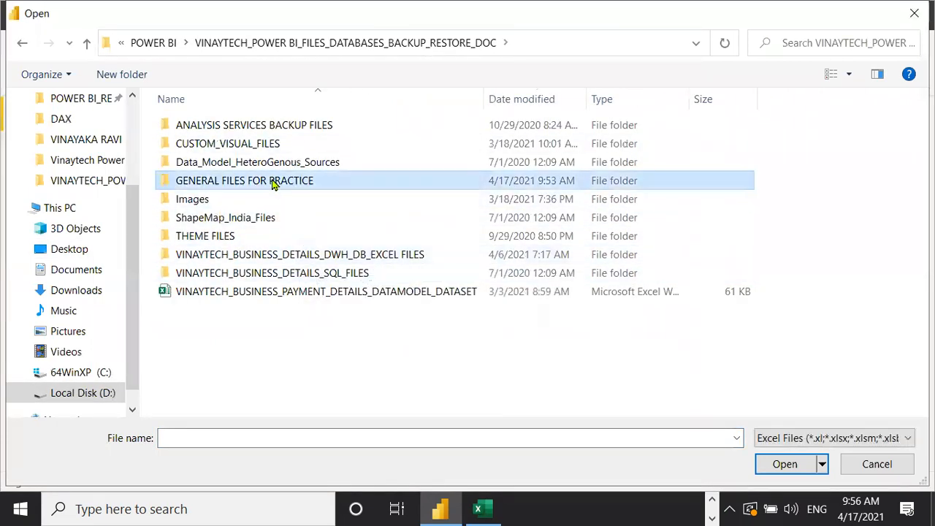
click(270, 148)
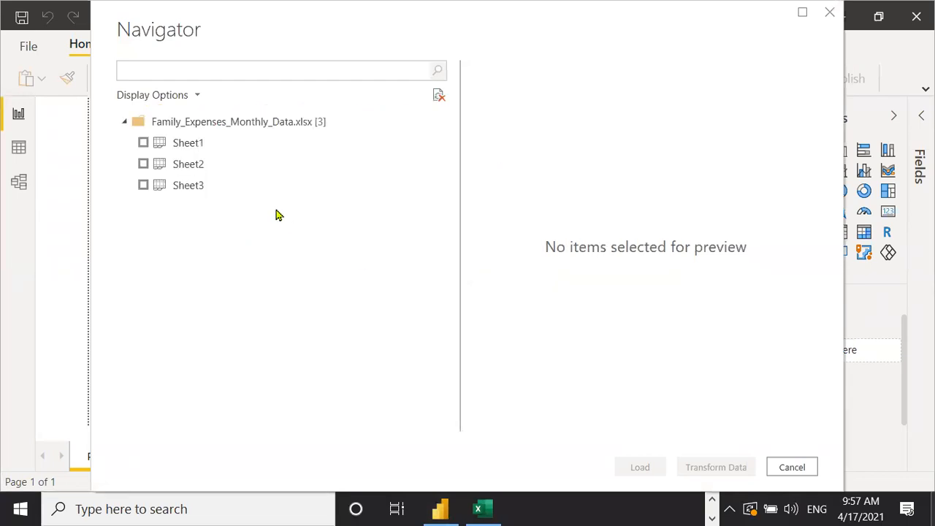
- Tick Sheet1 in Navigator, review its preview, and send it to Power Query via Transform Data
click(142, 143)
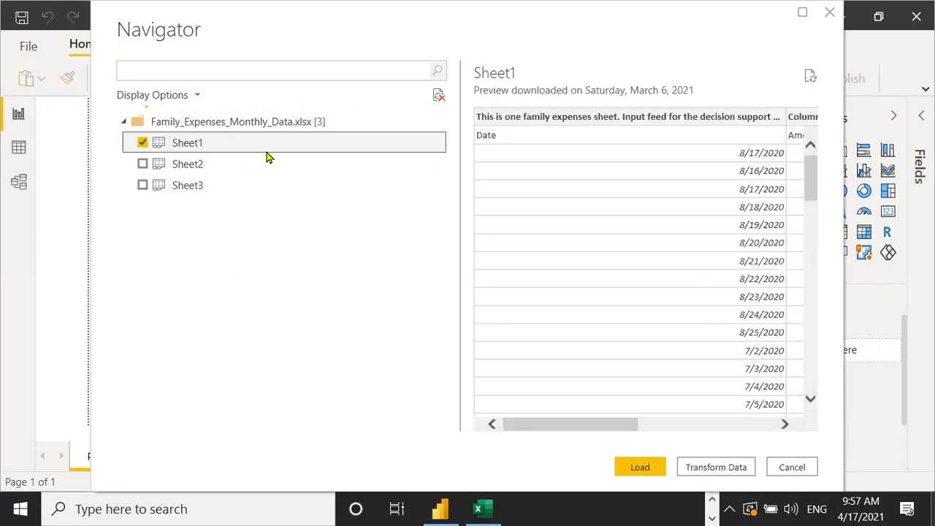
scroll(680, 412, right, 1)
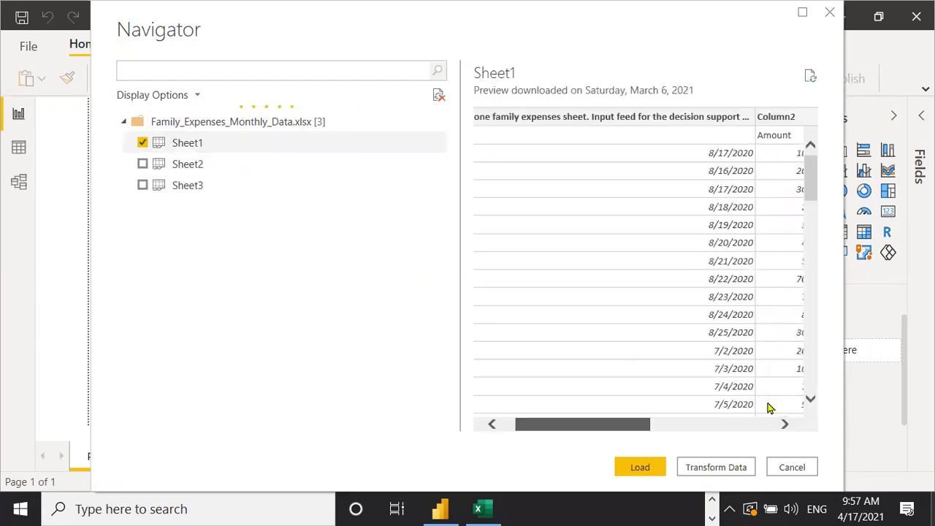
scroll(768, 406, right, 10)
scroll(590, 407, left, 8)
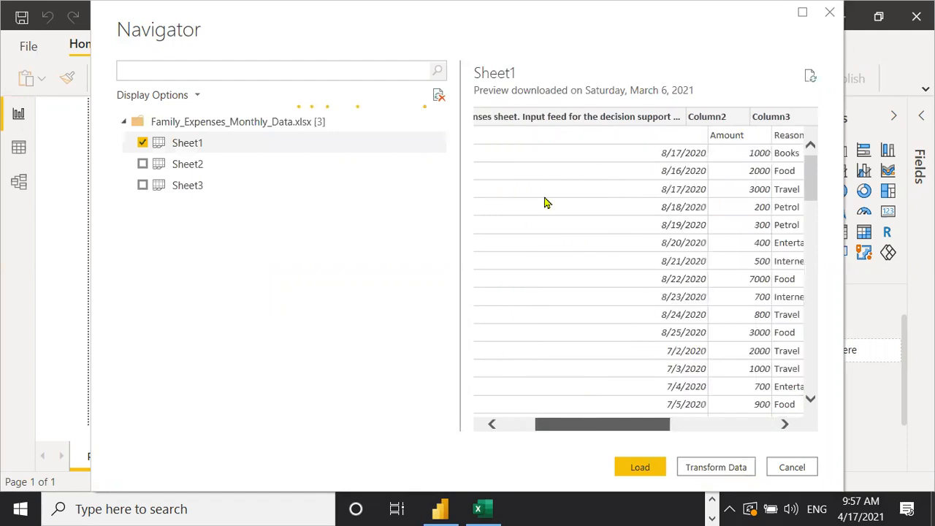
scroll(509, 134, left, 3)
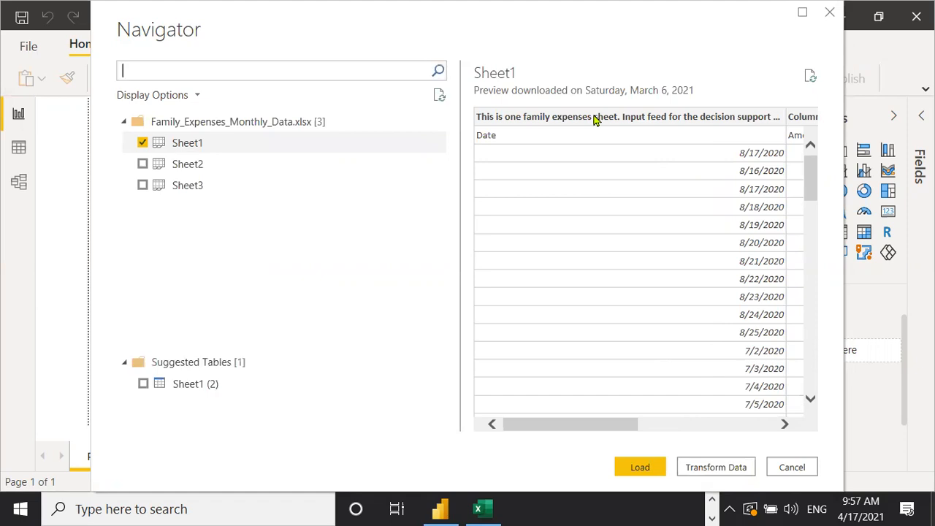
click(717, 470)
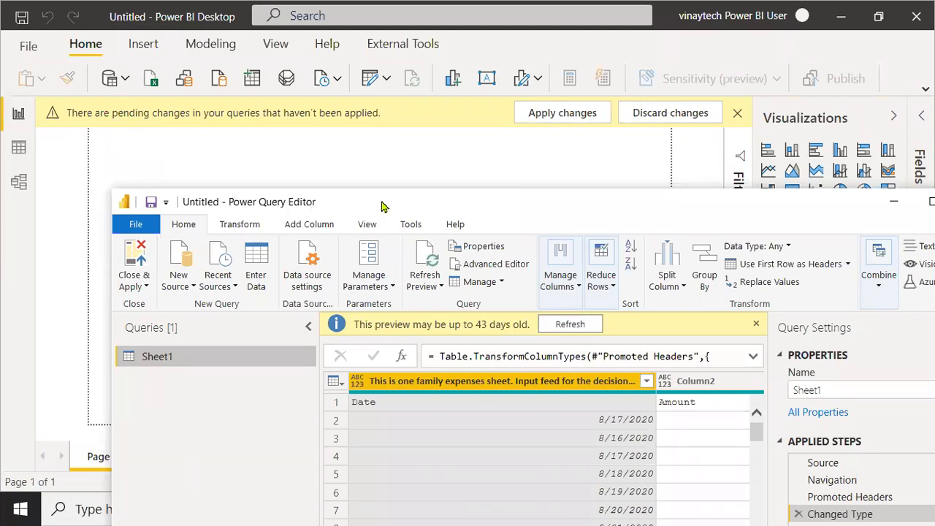
- Promote Sheet1's first row to headers so the columns become Date, Amount and Reason
drag(381, 202, 381, 143)
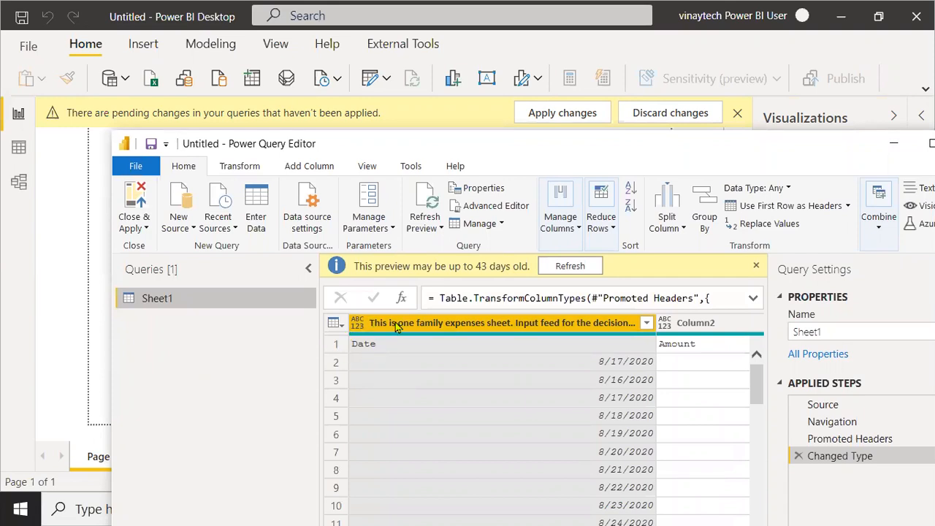
click(337, 324)
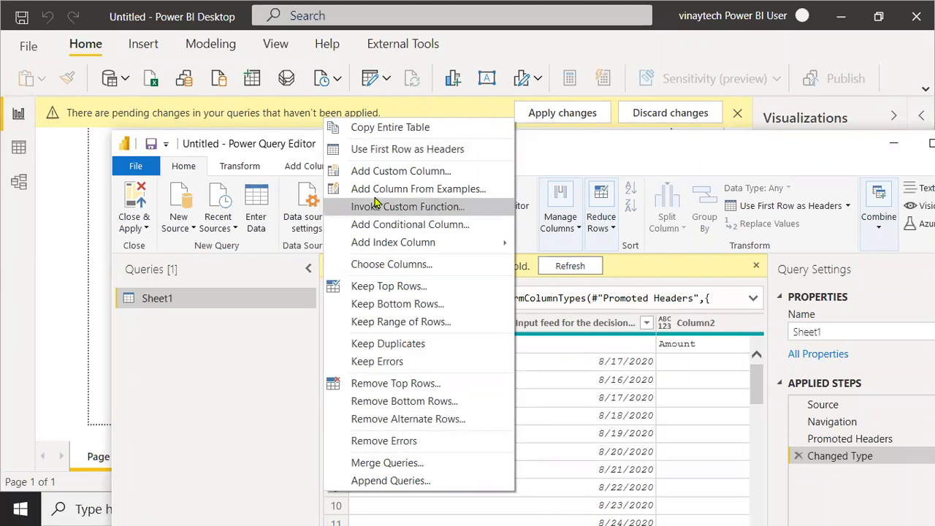
click(385, 153)
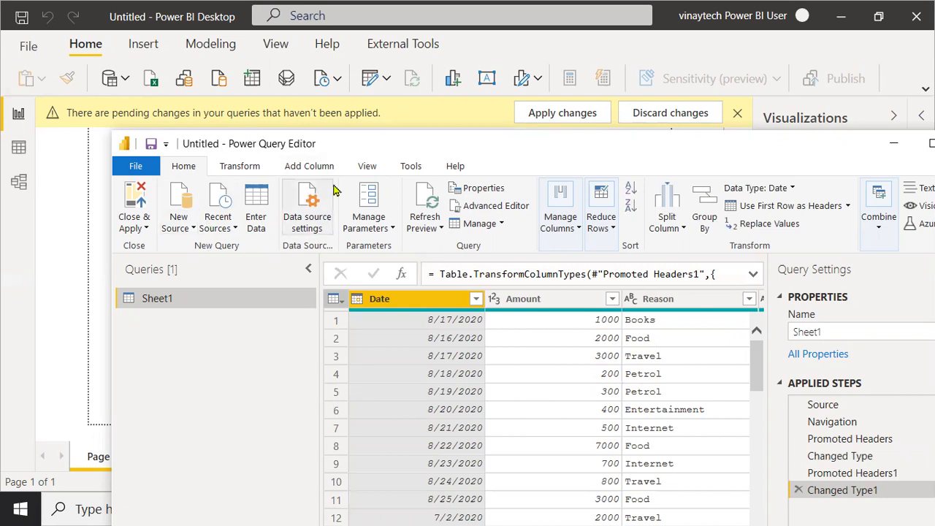
click(144, 228)
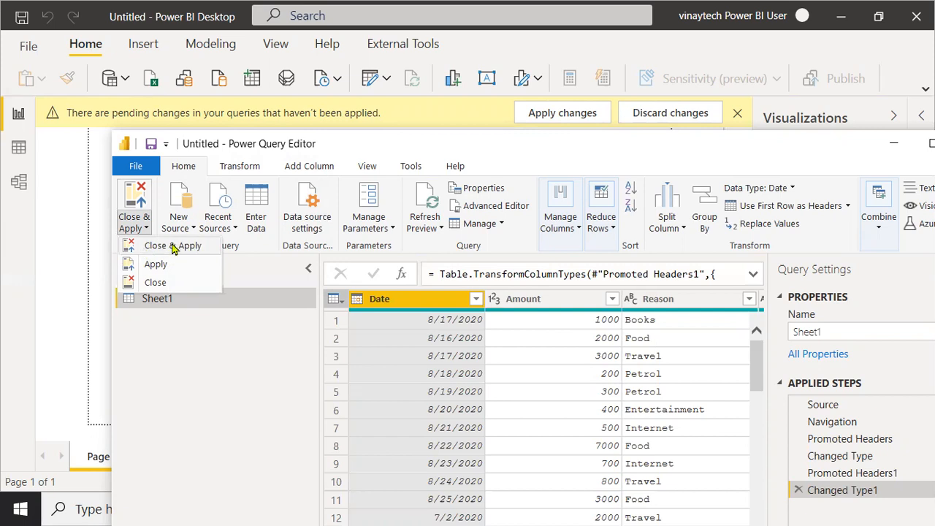
- Apply the query changes and load Sheet1's 80 rows into the report
click(146, 251)
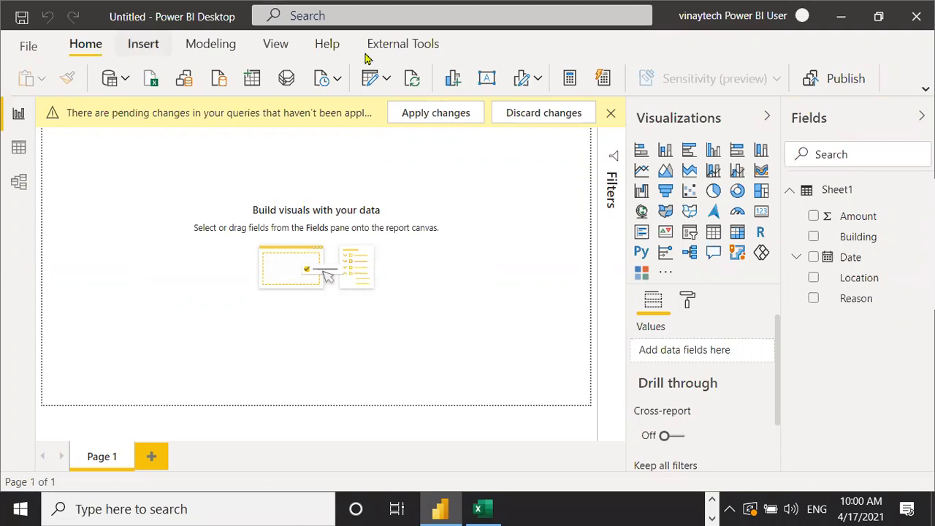
click(19, 185)
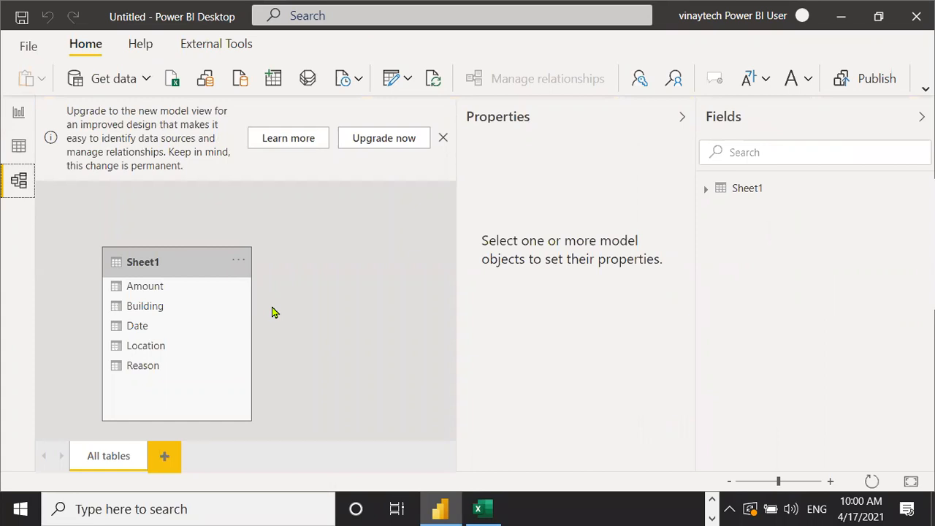
click(18, 114)
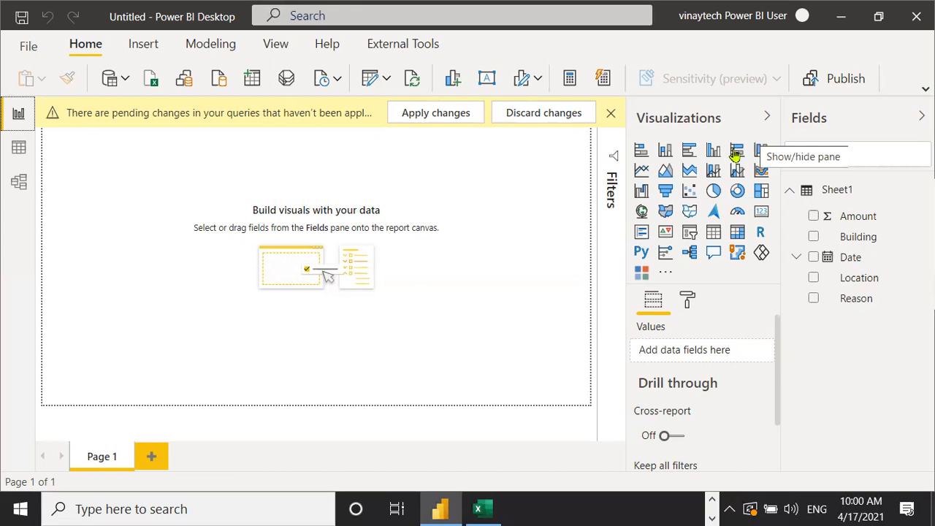
- Add a funnel chart grouped by Reason with Amount as values, led by Food at 53K
drag(667, 192, 221, 245)
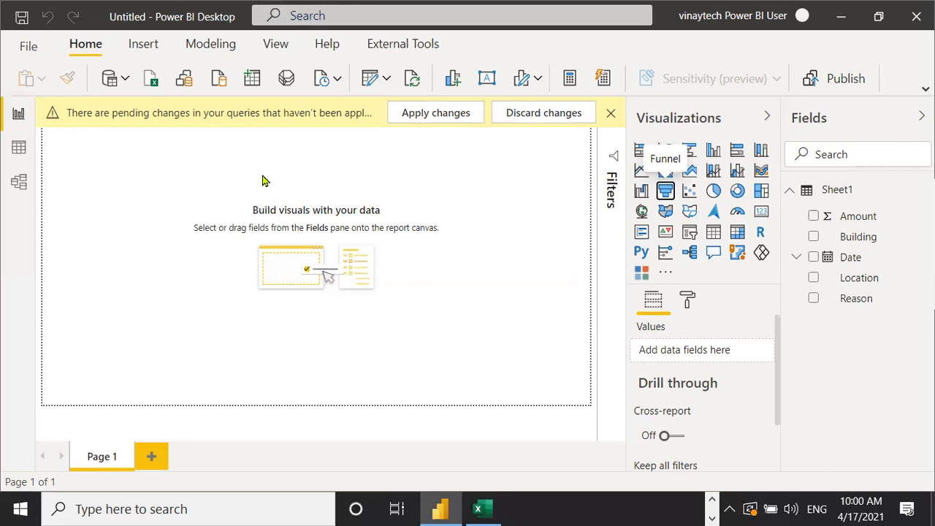
drag(264, 181, 144, 148)
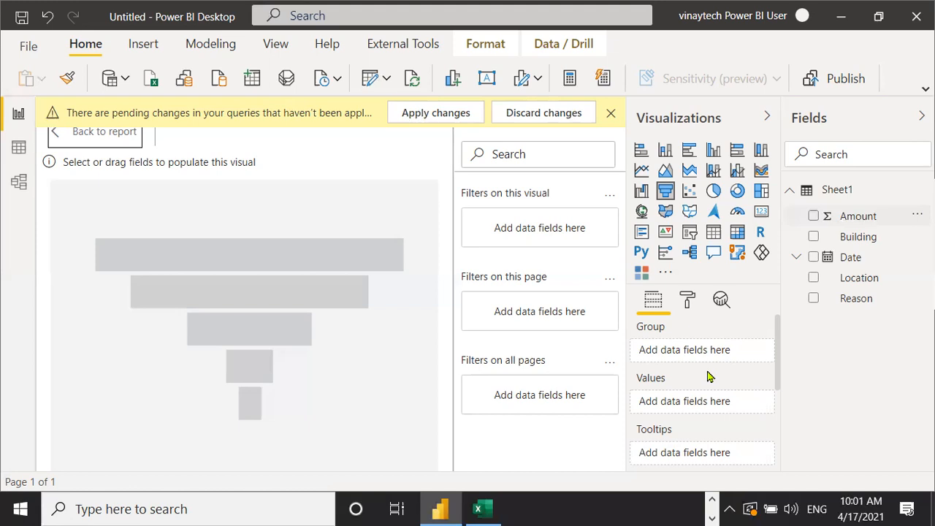
click(813, 298)
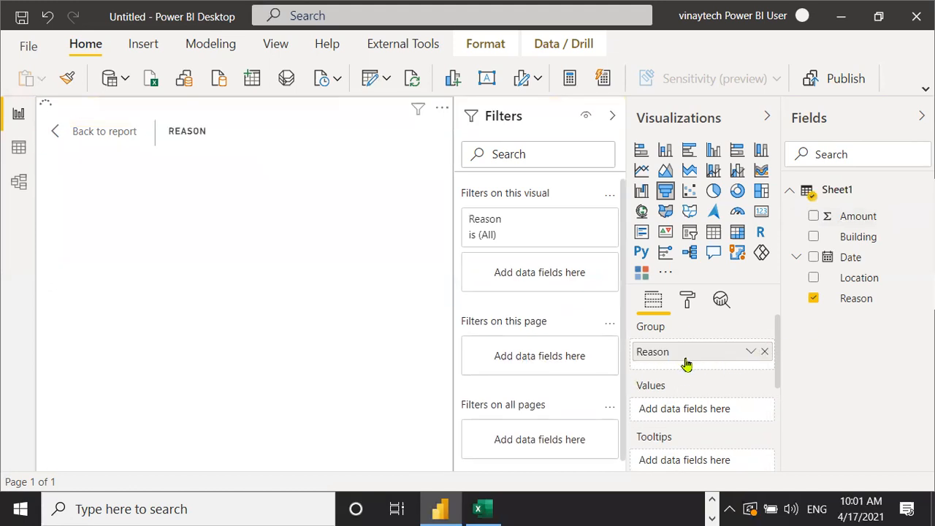
drag(858, 215, 686, 410)
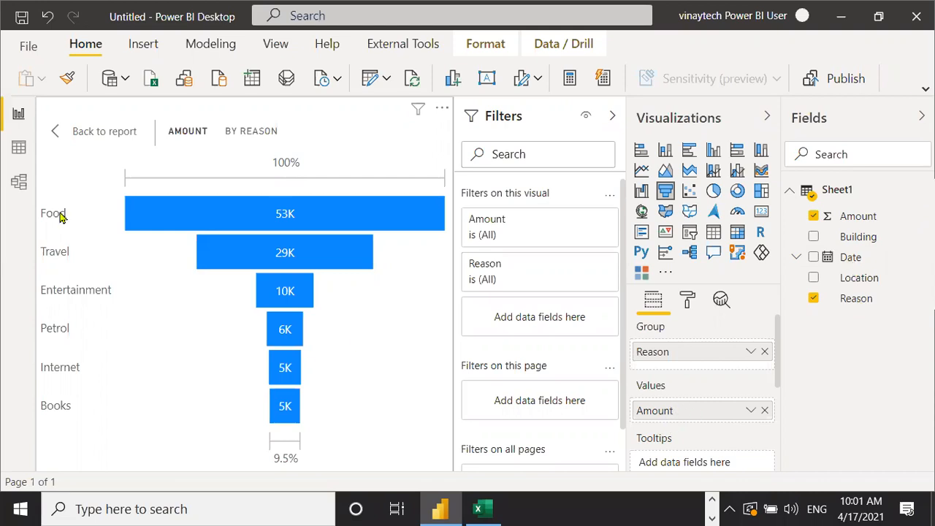
mouse_move(208, 213)
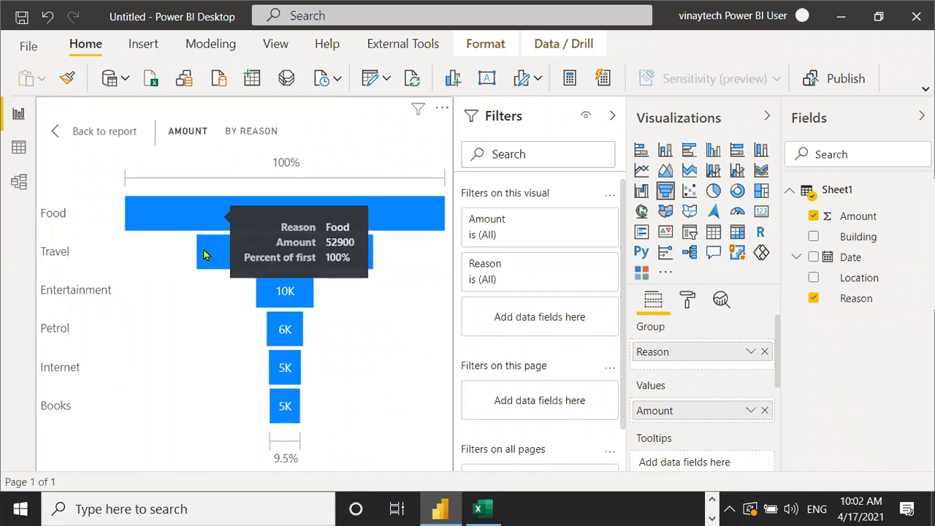
mouse_move(204, 254)
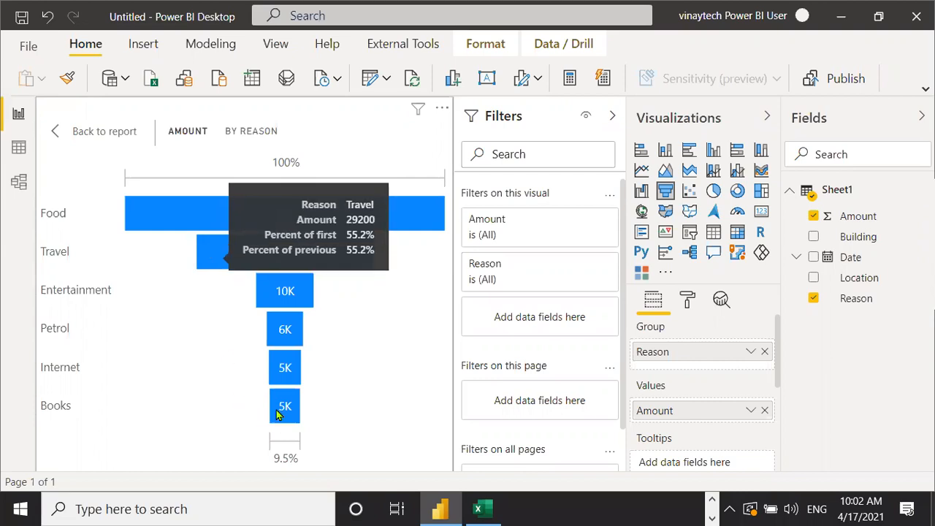
mouse_move(281, 409)
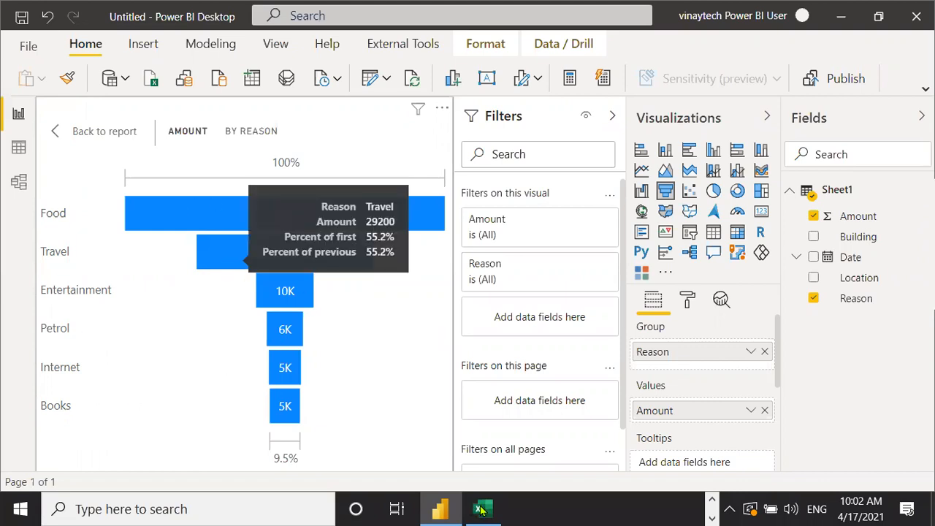
mouse_move(480, 509)
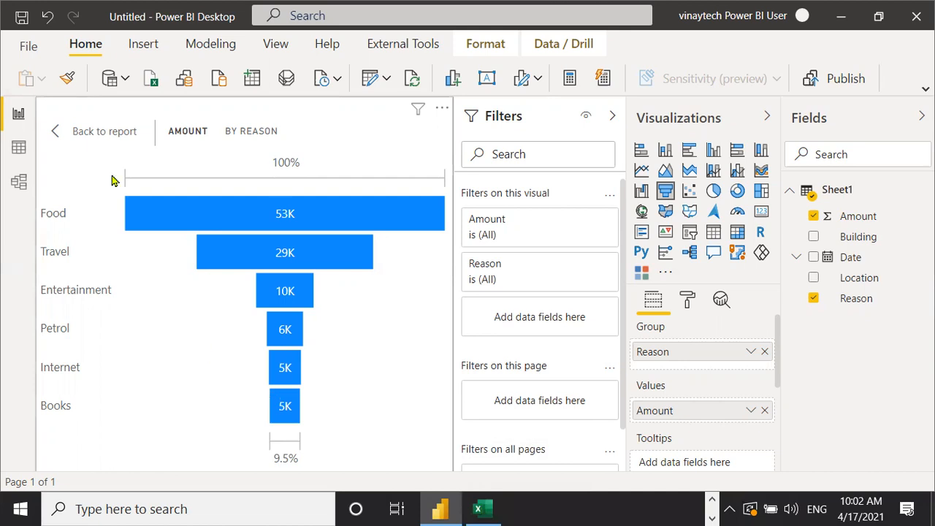
- Exit focus mode back to Page 1 and deselect the funnel chart
click(97, 132)
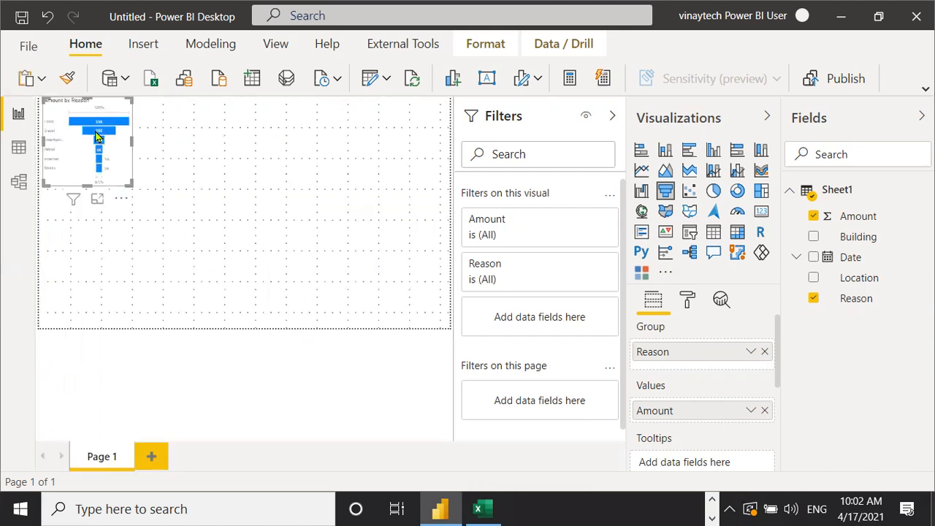
click(356, 223)
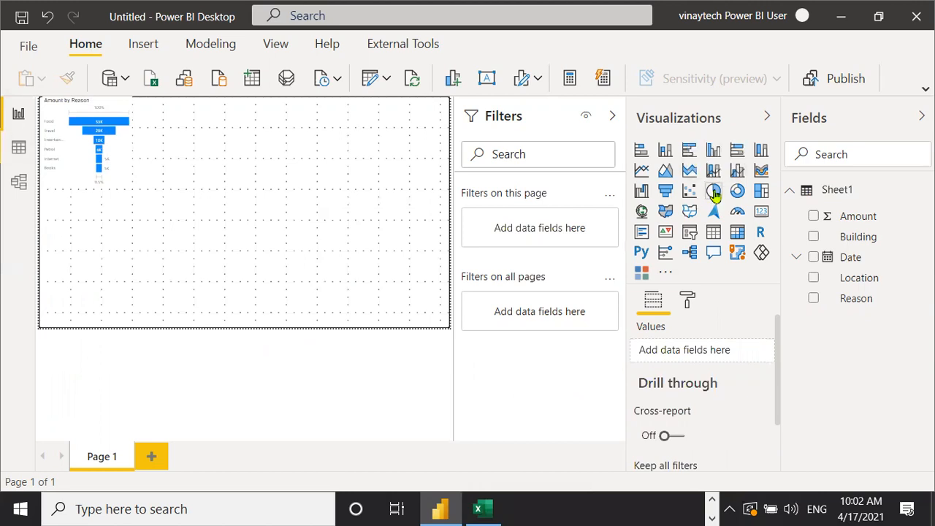
- Add a pie chart with Reason as legend and Amount as values, placed beside the funnel
drag(714, 191, 106, 235)
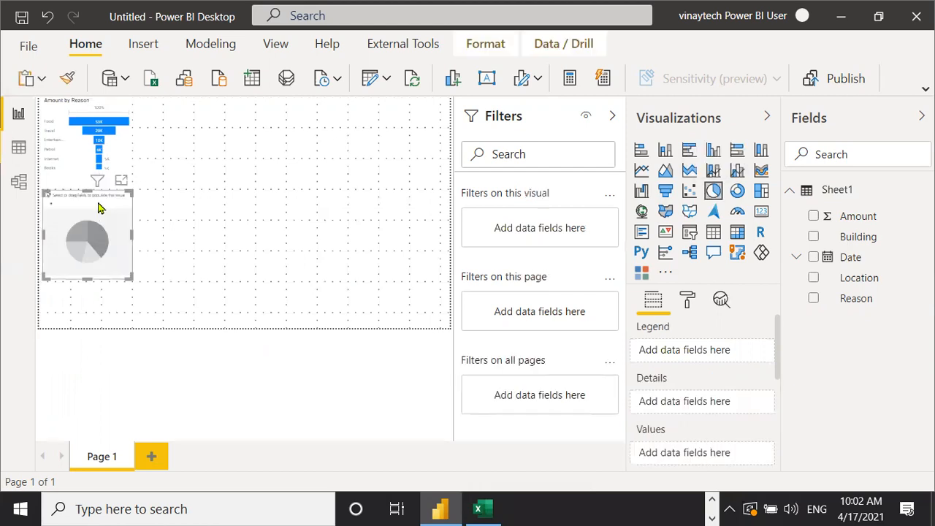
drag(244, 155, 255, 167)
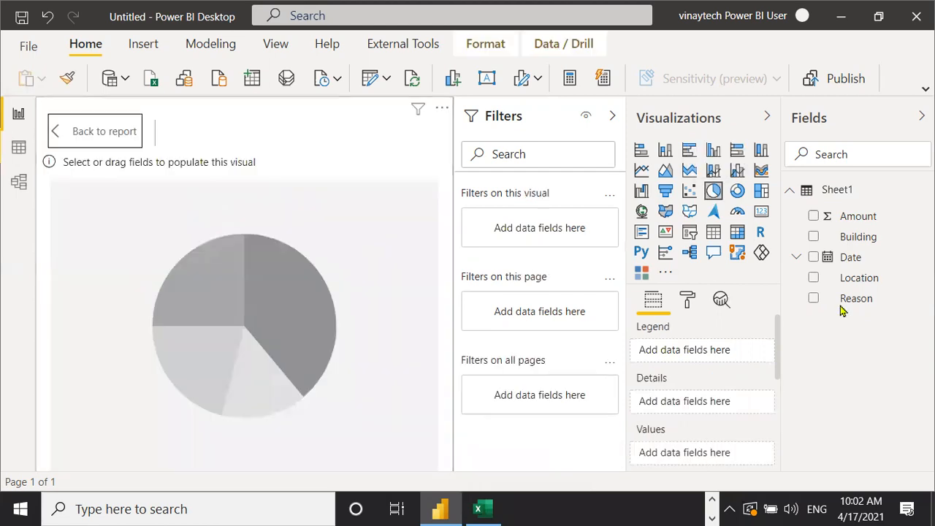
drag(871, 303, 676, 409)
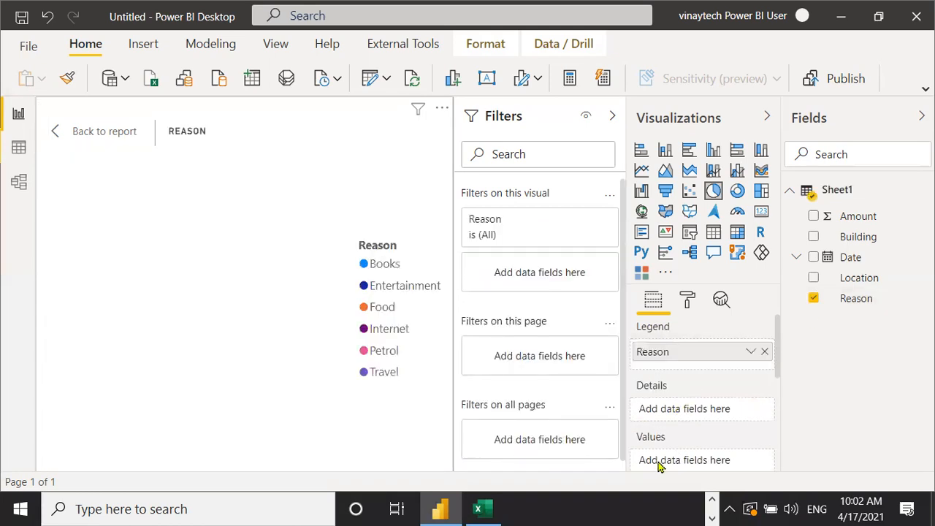
drag(857, 216, 700, 461)
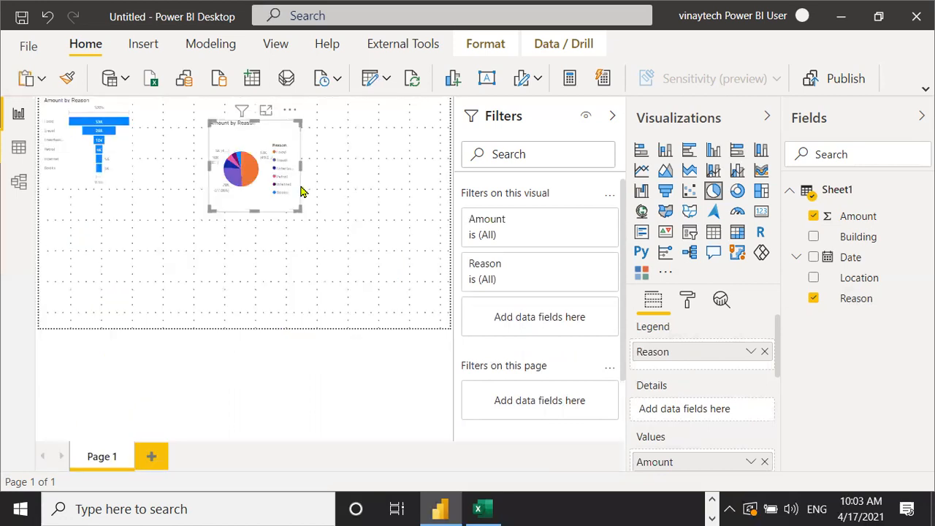
drag(290, 149, 314, 125)
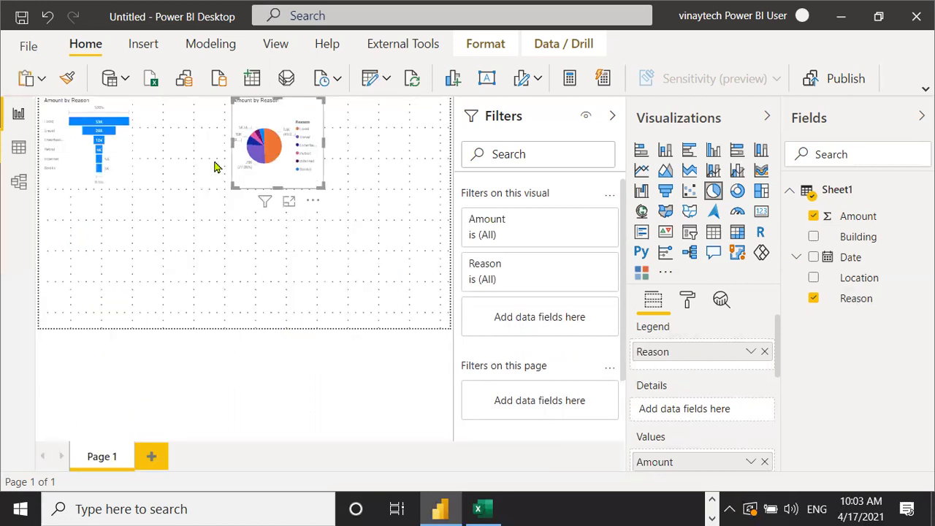
click(211, 265)
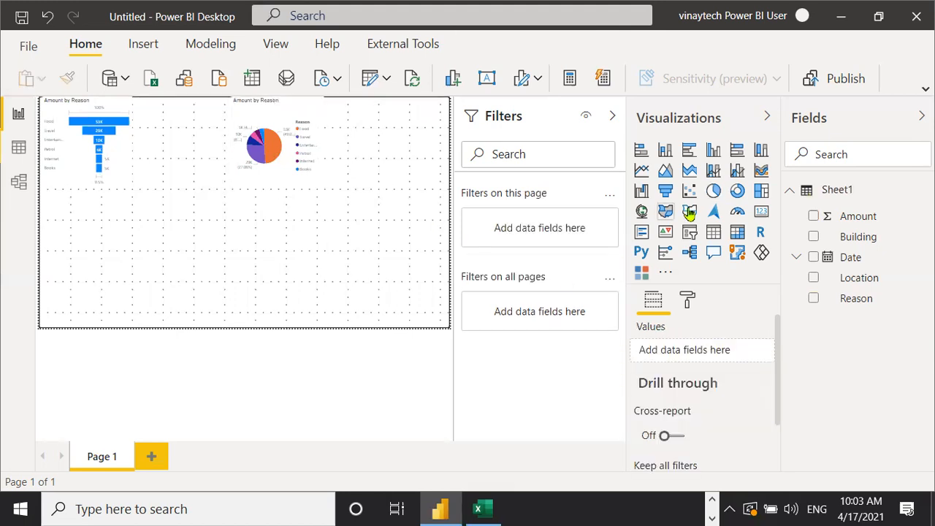
- Add a table visual with Reason, Location and Amount columns, totalling 107900
click(712, 234)
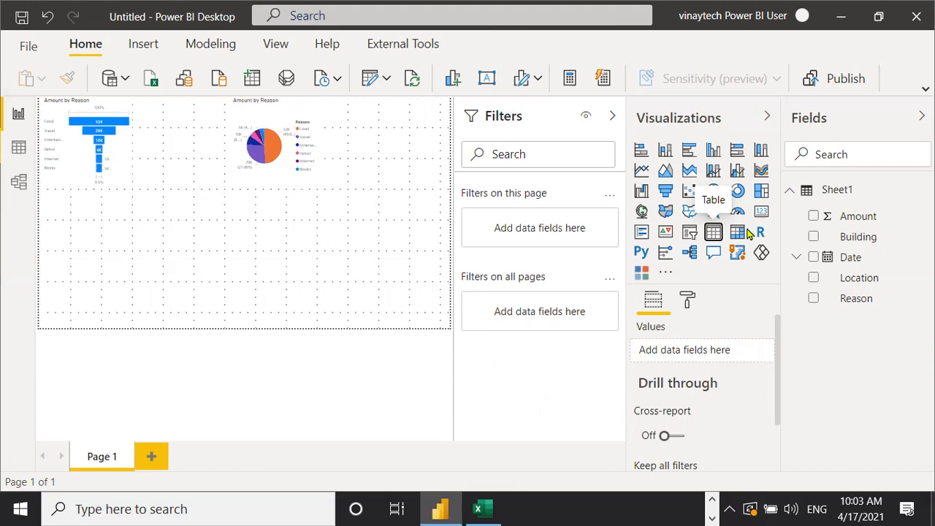
click(713, 232)
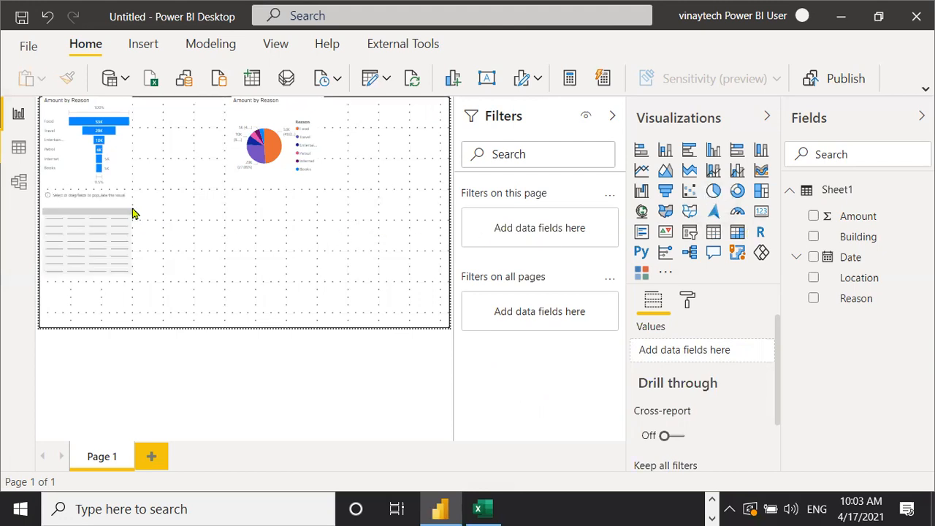
mouse_move(116, 230)
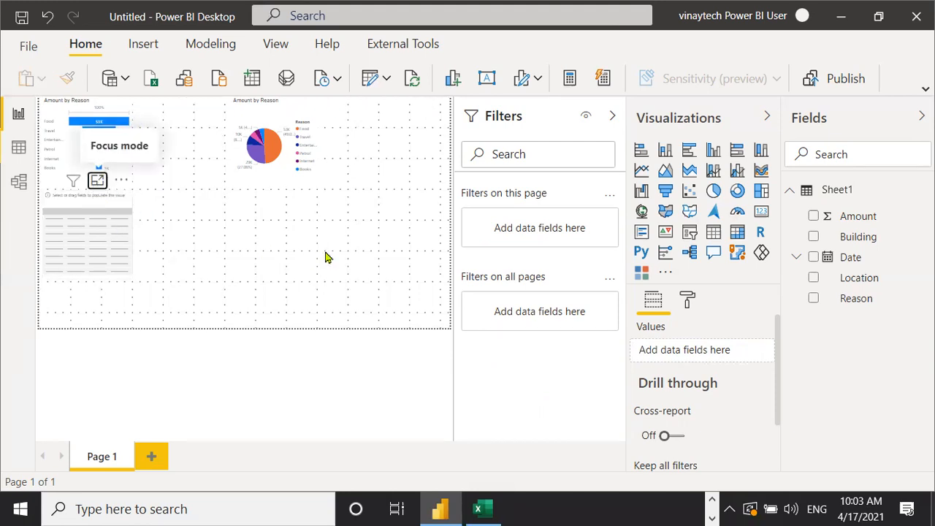
click(614, 118)
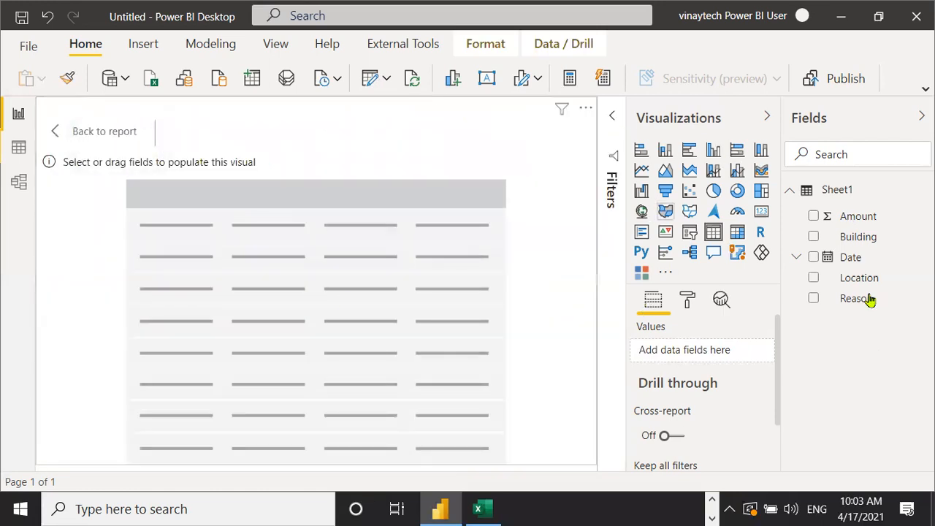
drag(847, 301, 699, 352)
drag(758, 316, 703, 366)
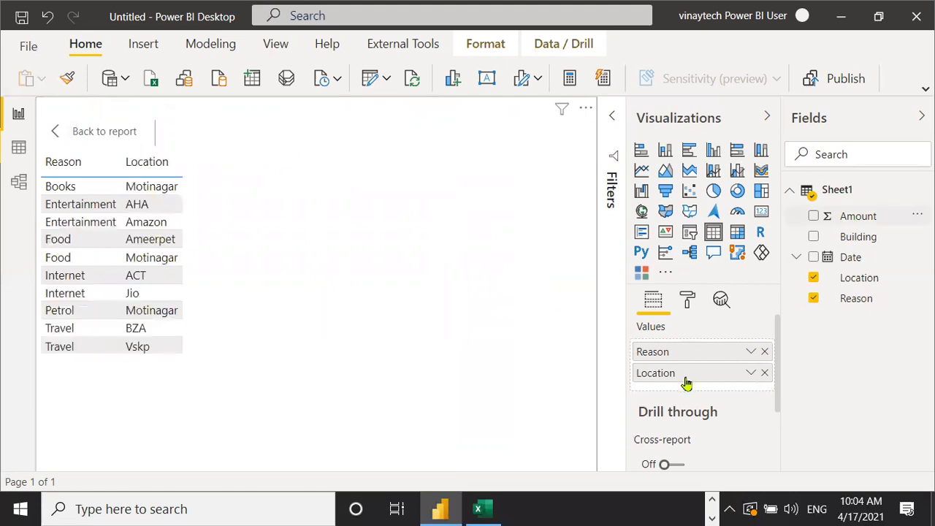
drag(687, 385, 688, 386)
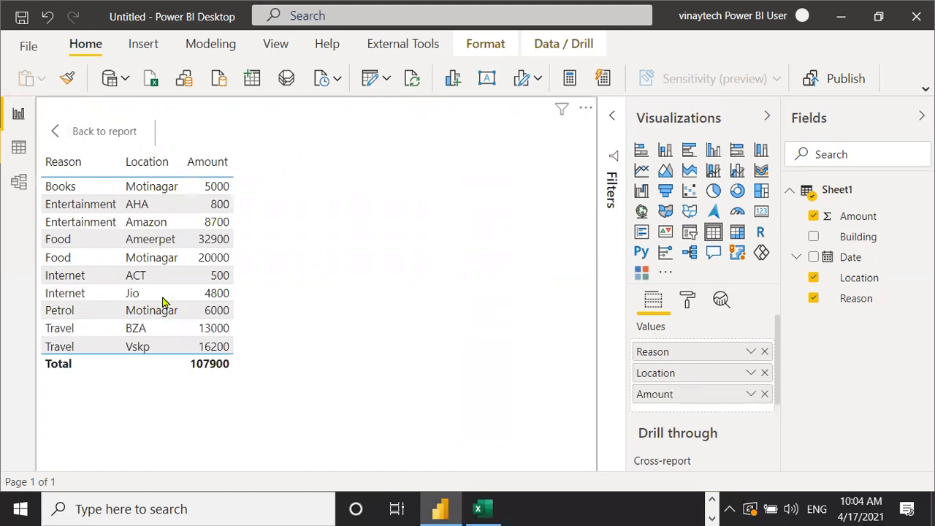
- Highlight several expense rows in the table, clear the highlight, and return to the report page
click(87, 204)
click(152, 191)
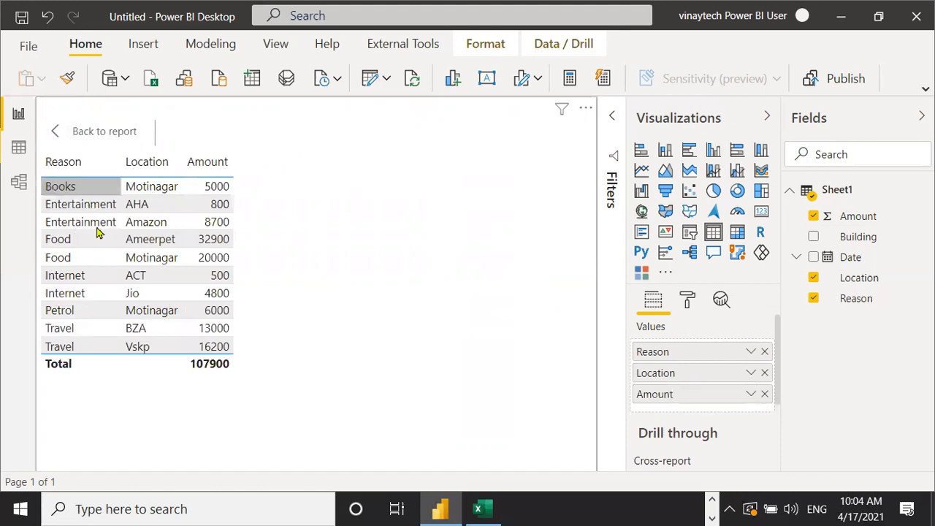
click(99, 233)
click(88, 218)
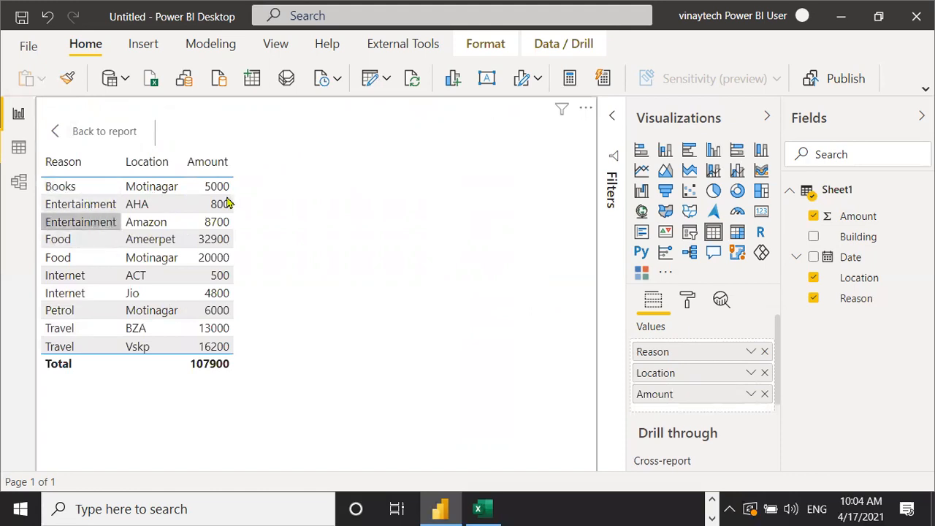
click(219, 203)
click(277, 177)
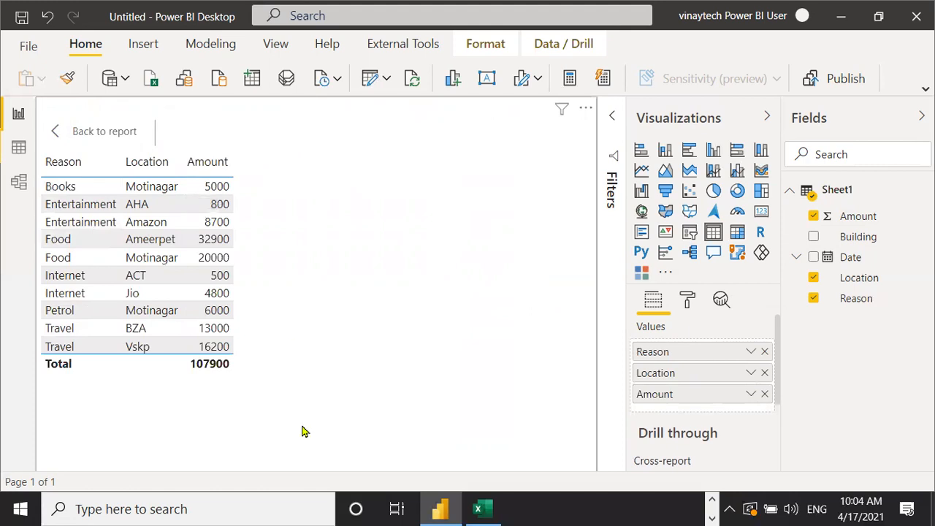
click(114, 137)
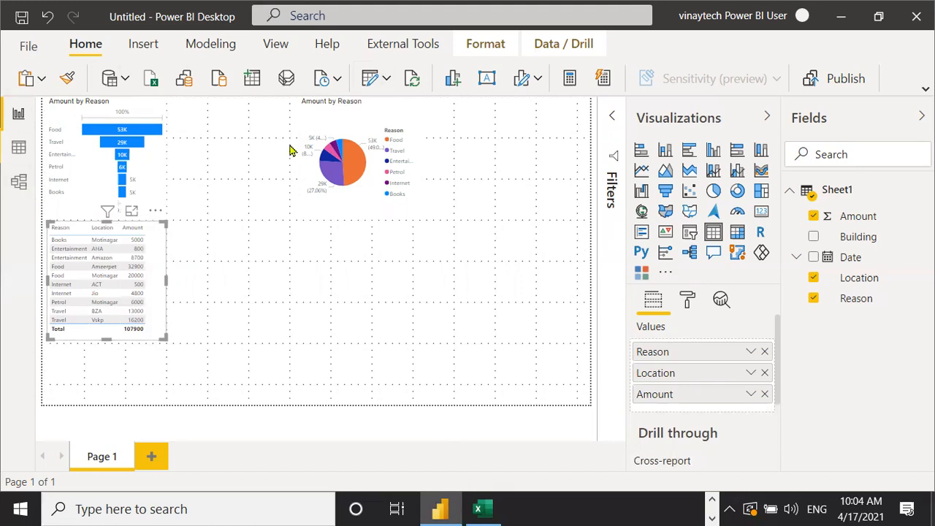
- Save the report into Documents under the name 'Vinaytech First Report Apr 17'
click(22, 49)
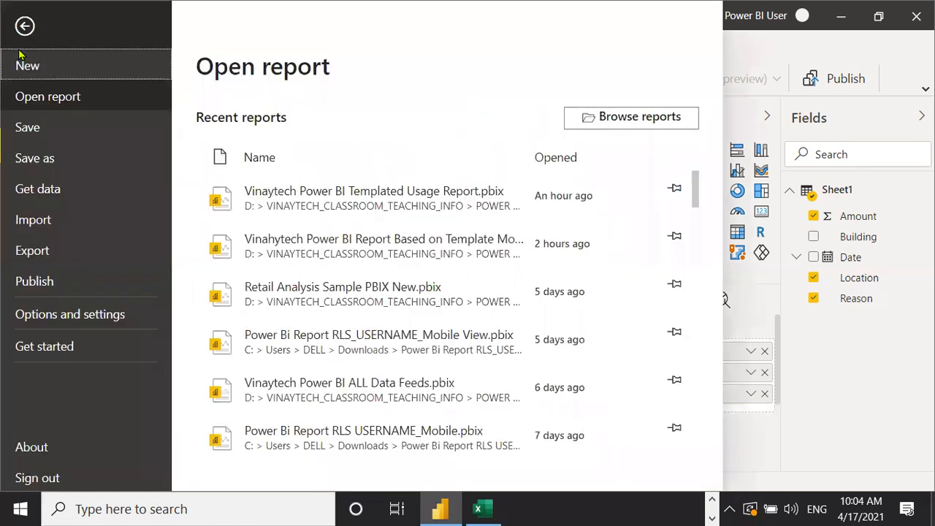
click(27, 129)
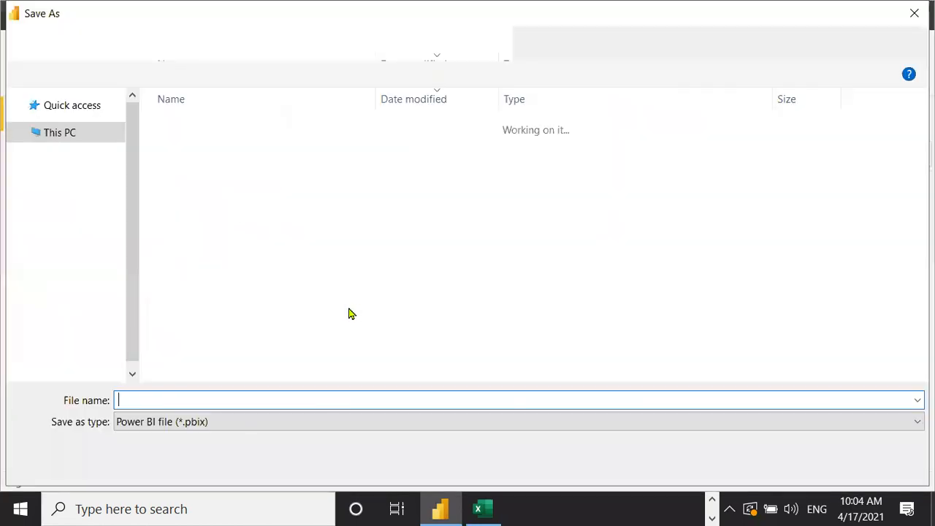
click(75, 229)
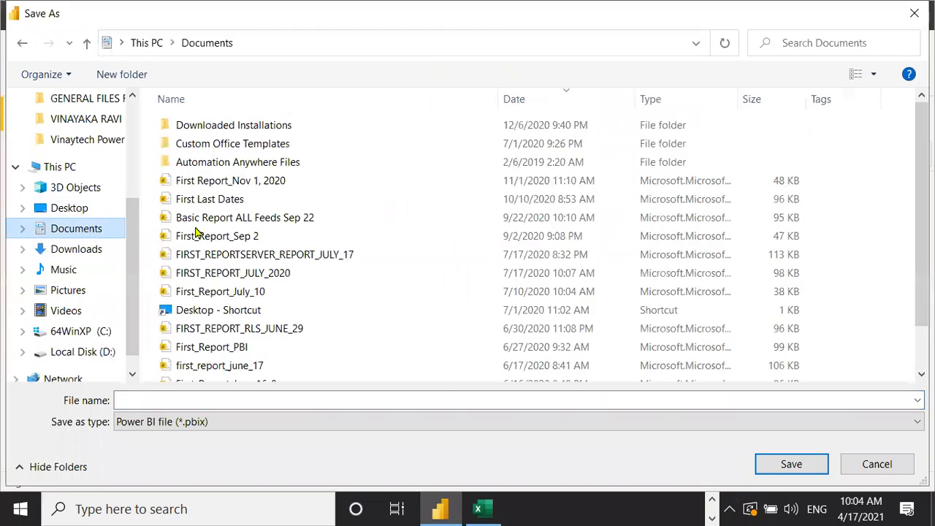
click(155, 401)
text(Vi)
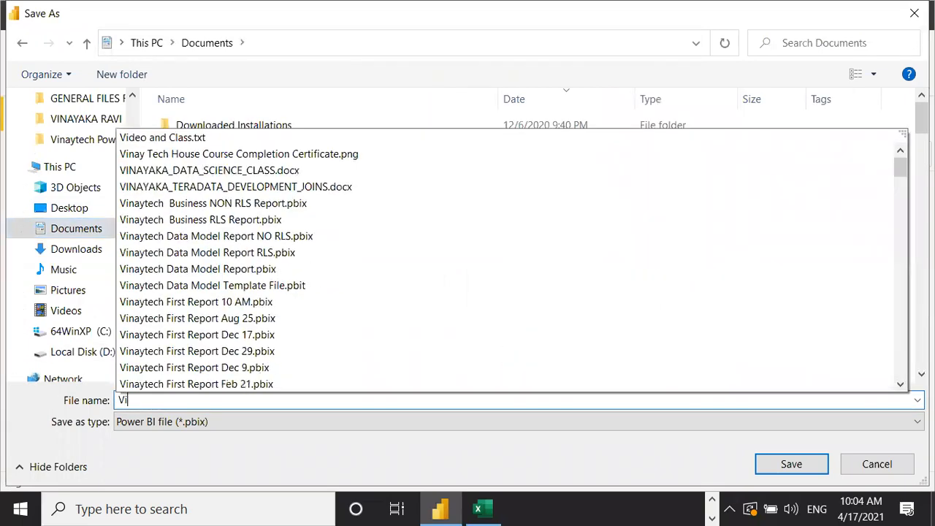
text(naytech Fi)
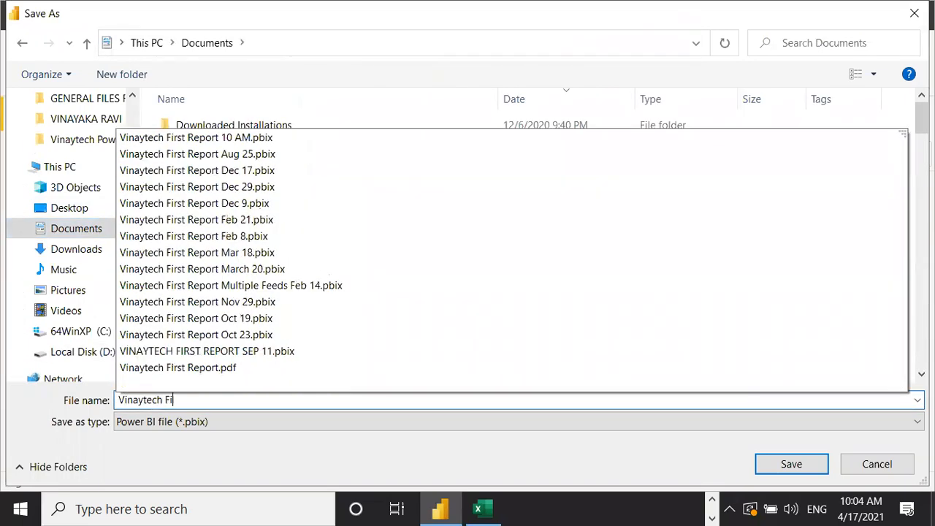
text(rst Report Apr 17)
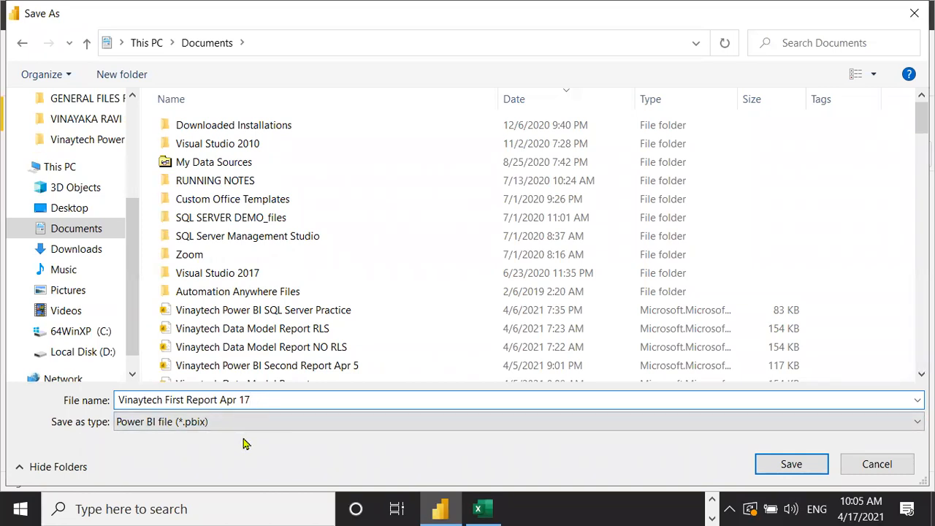
click(767, 471)
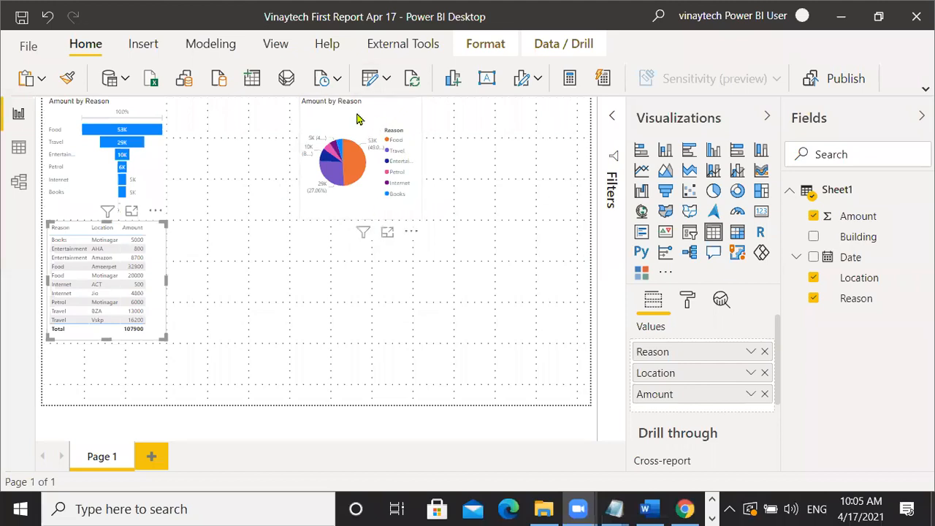
- Check the signed-in account details, then close the account panel
click(802, 16)
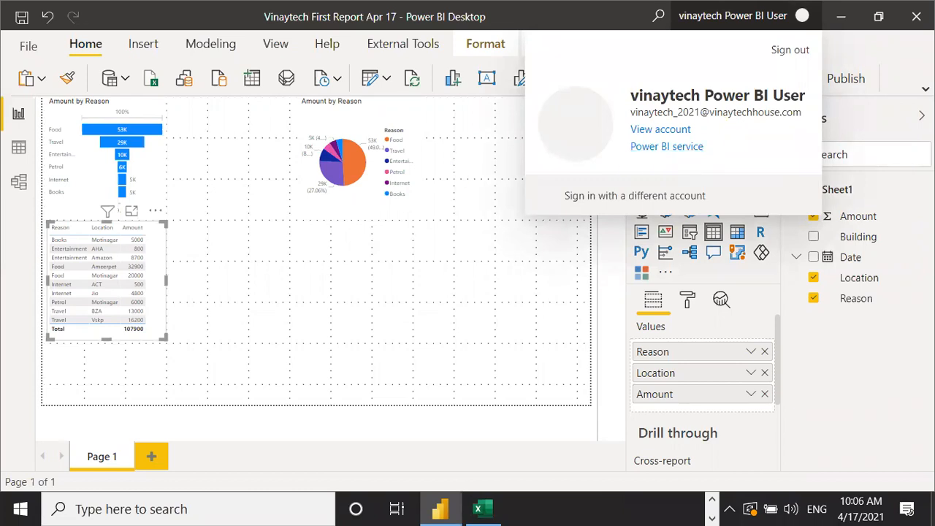
click(847, 85)
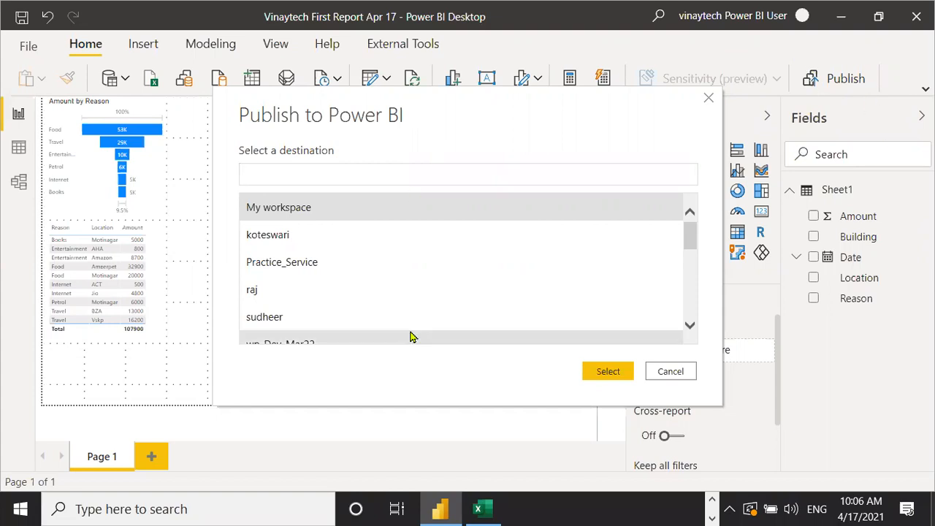
- Publish the report to the shared team workspace, dismiss the success message, and close Power BI Desktop
click(282, 241)
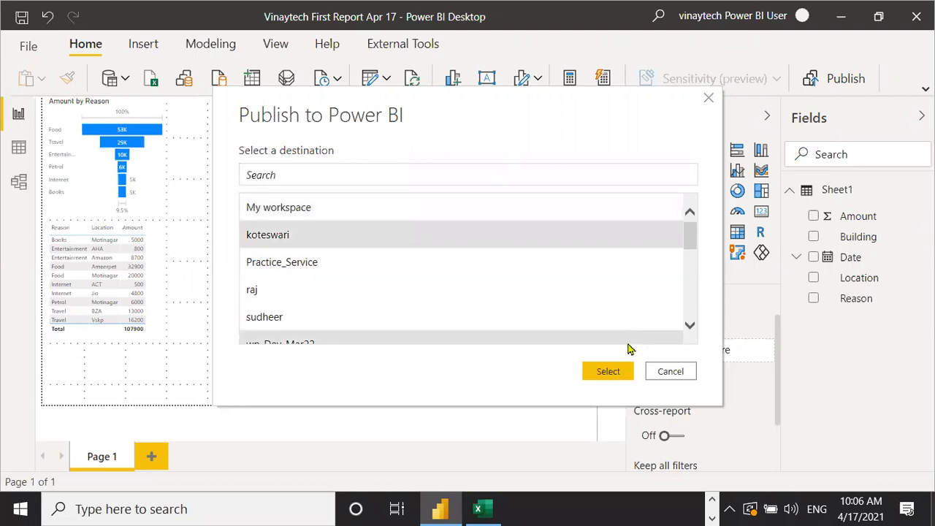
click(604, 372)
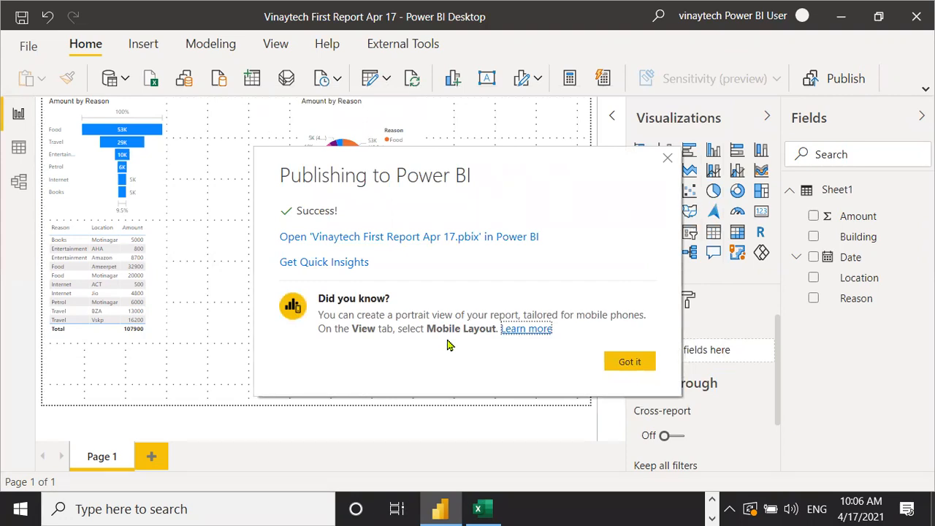
click(667, 158)
click(916, 16)
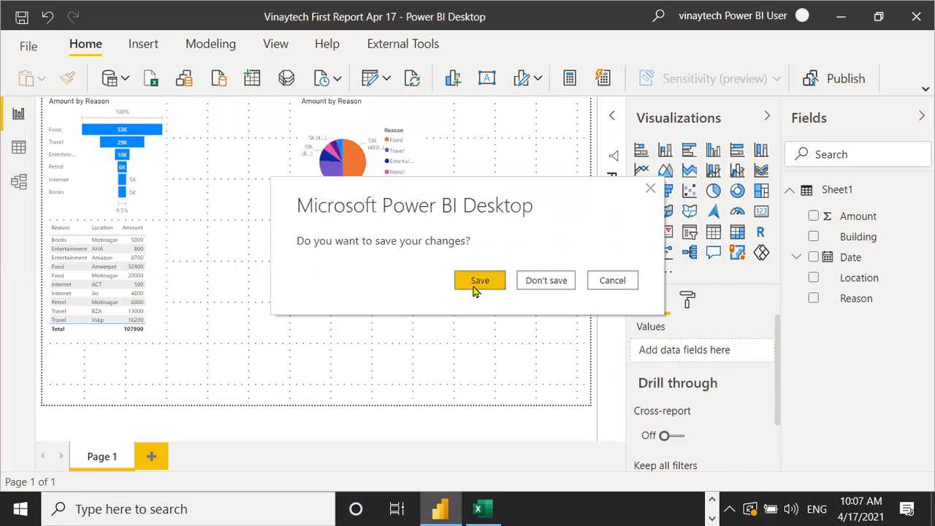
- Save changes on exit, close the Excel expenses workbook, and switch to Chrome's address bar
click(478, 283)
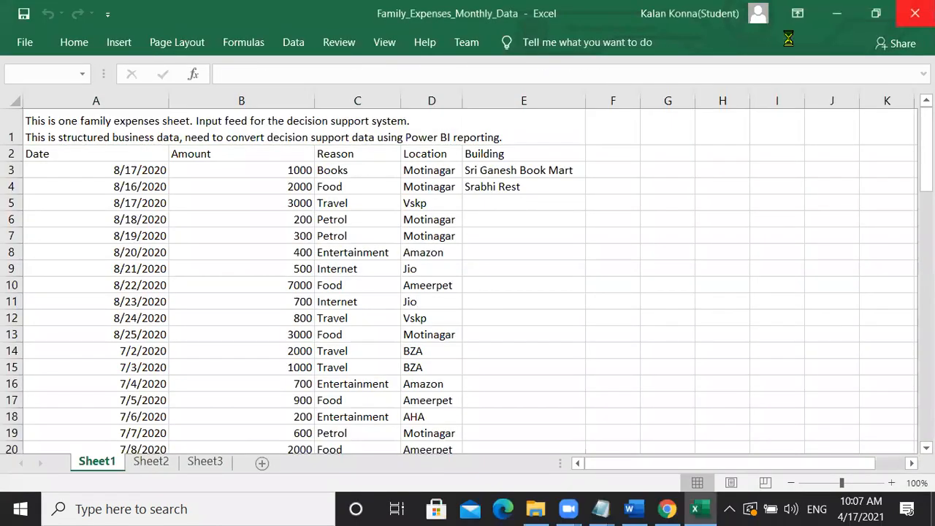
key(alt+F4)
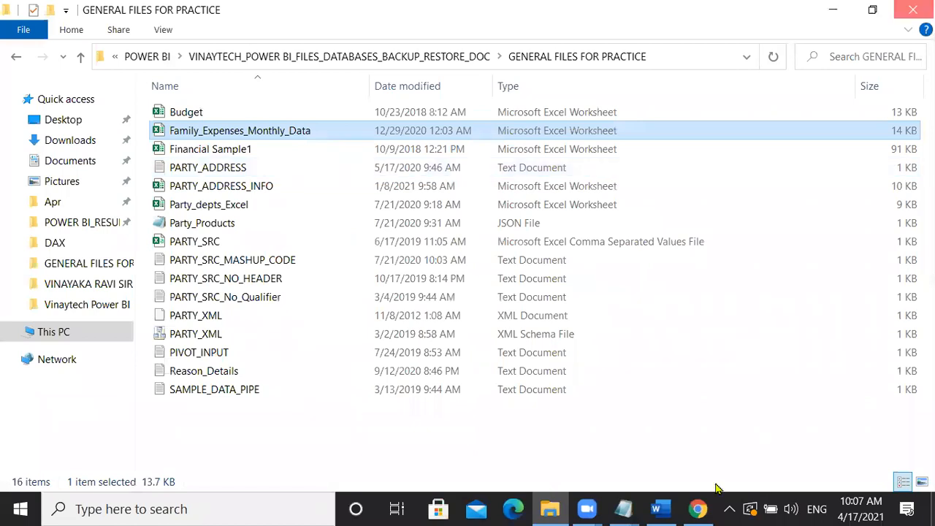
click(697, 509)
click(396, 49)
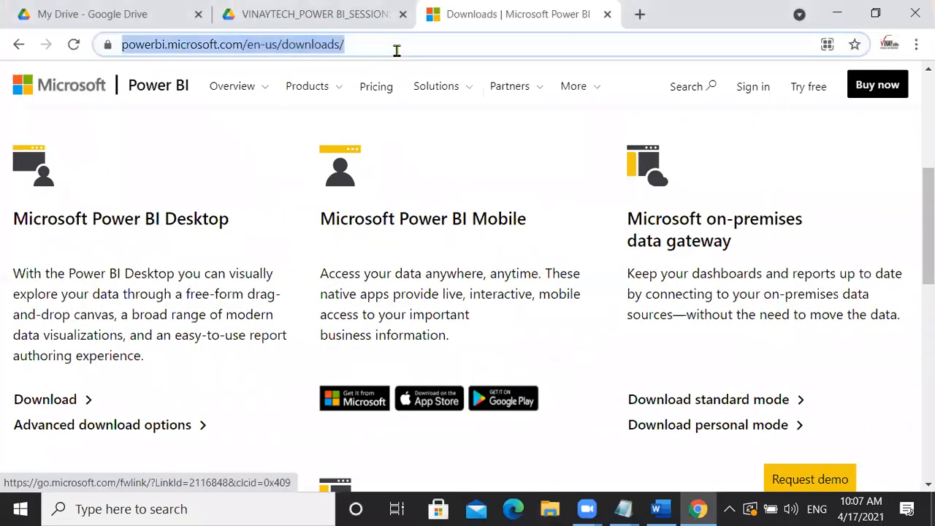
- Go to app.powerbi.com in Chrome, using the suggestion completed from 'app'
text(app)
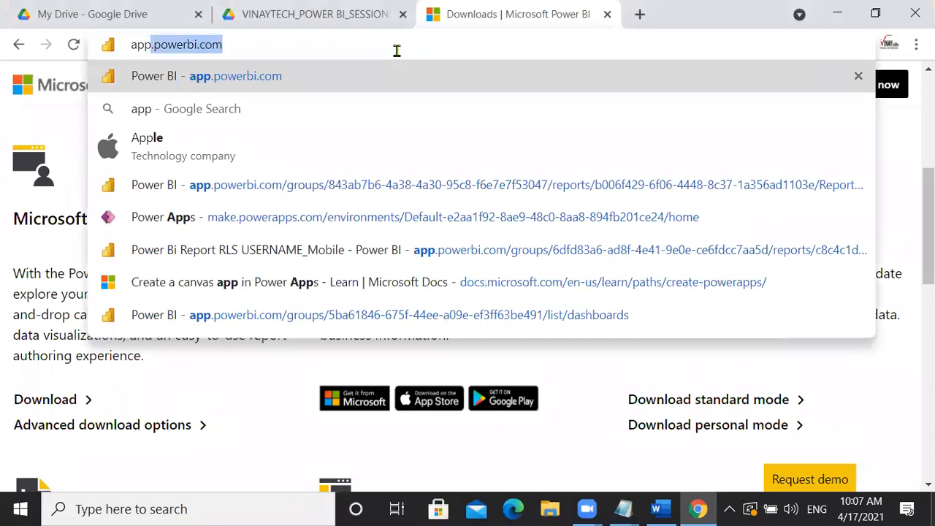
key(End)
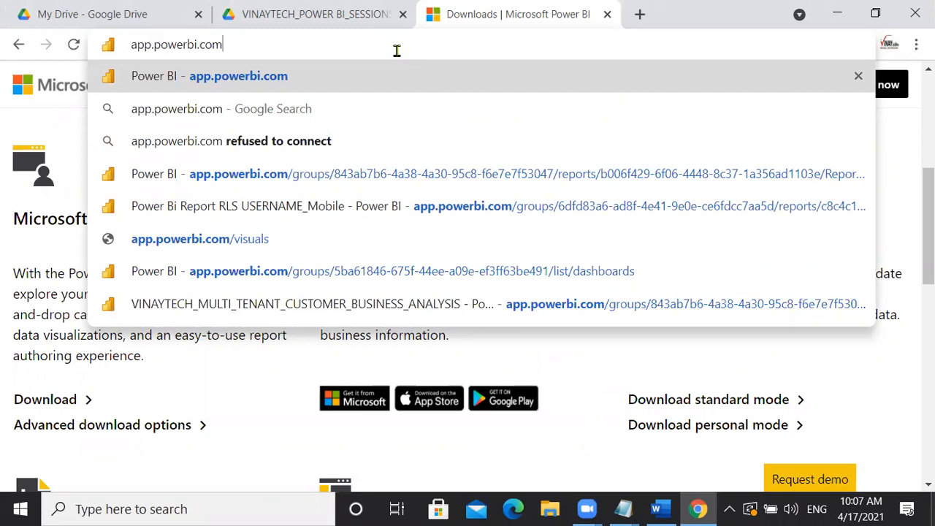
key(Return)
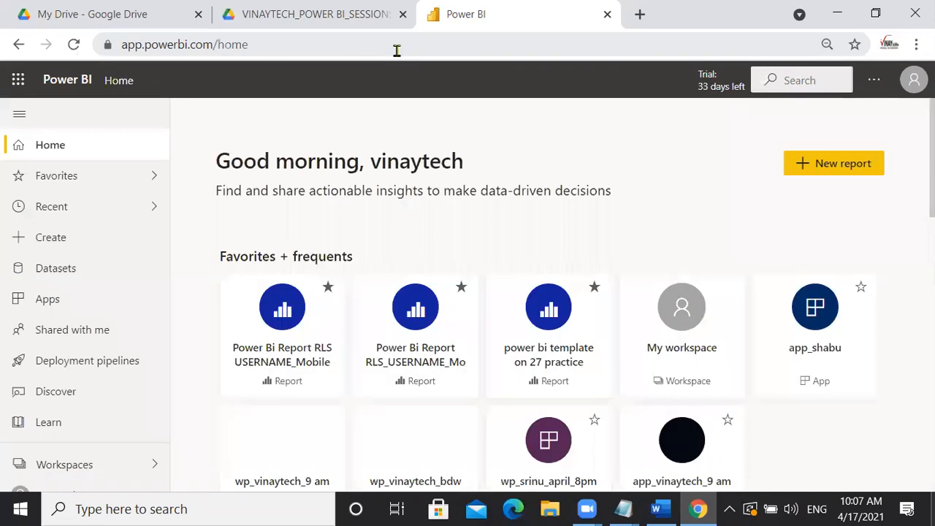
- Check the signed-in account, then open the shared team workspace from the Workspaces list
click(914, 80)
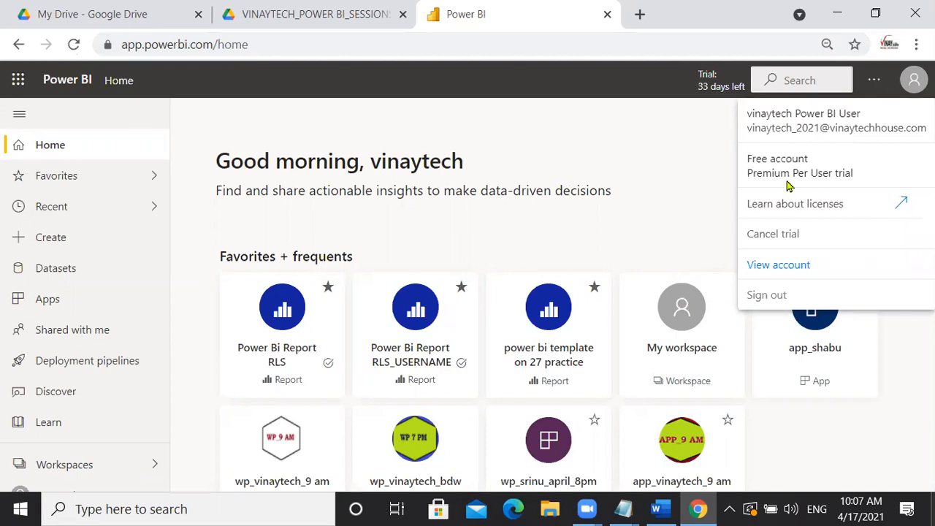
click(590, 144)
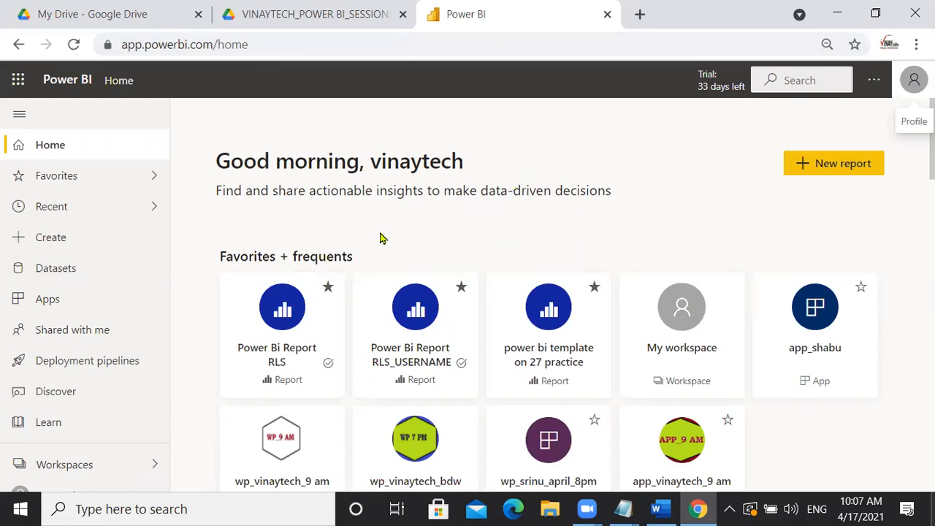
click(148, 465)
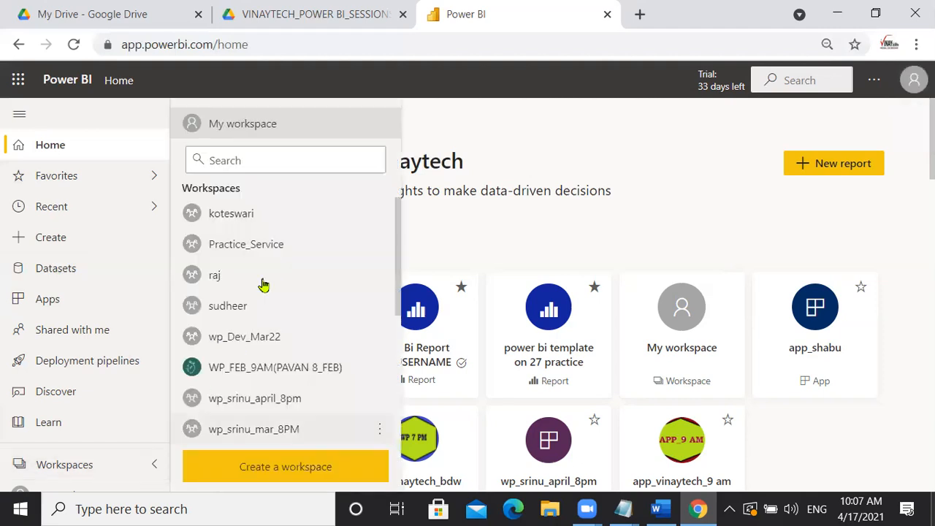
click(255, 222)
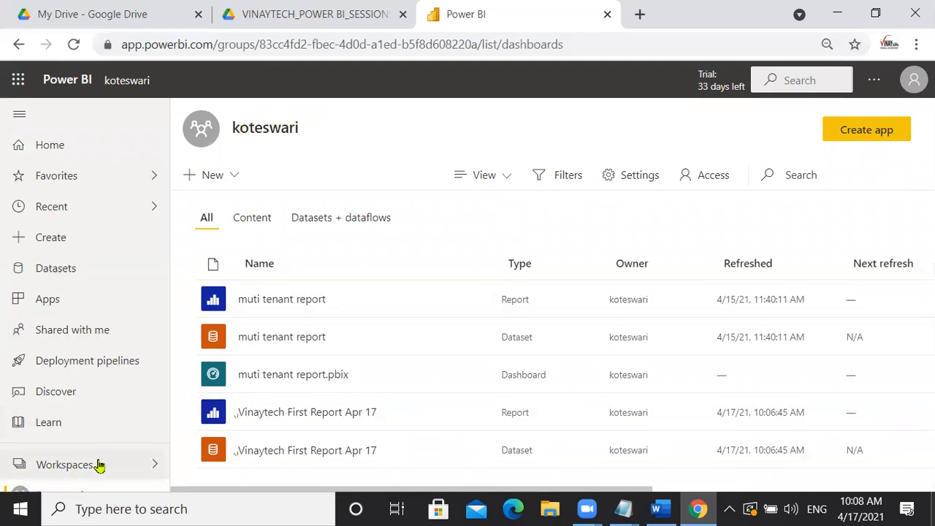
- Open Vinaytech First Report Apr 17 and export it to PDF with Current Values
click(298, 414)
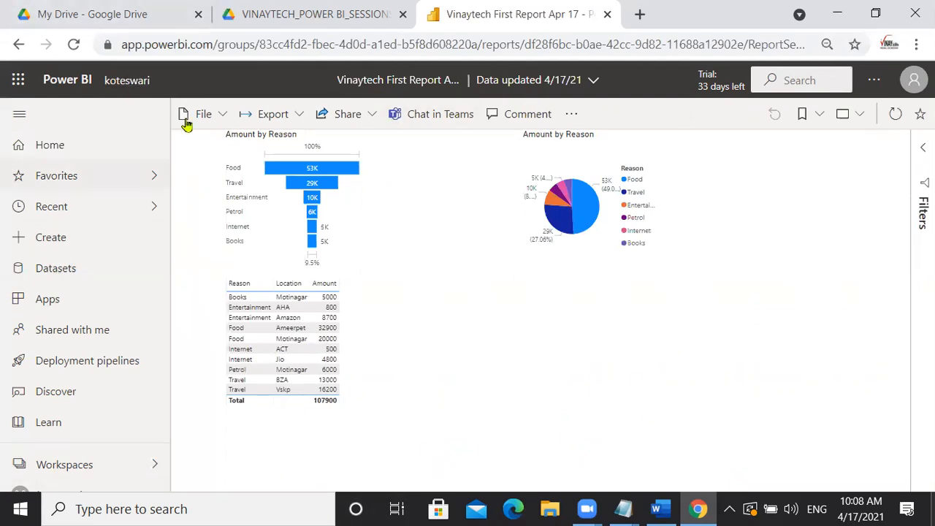
click(219, 117)
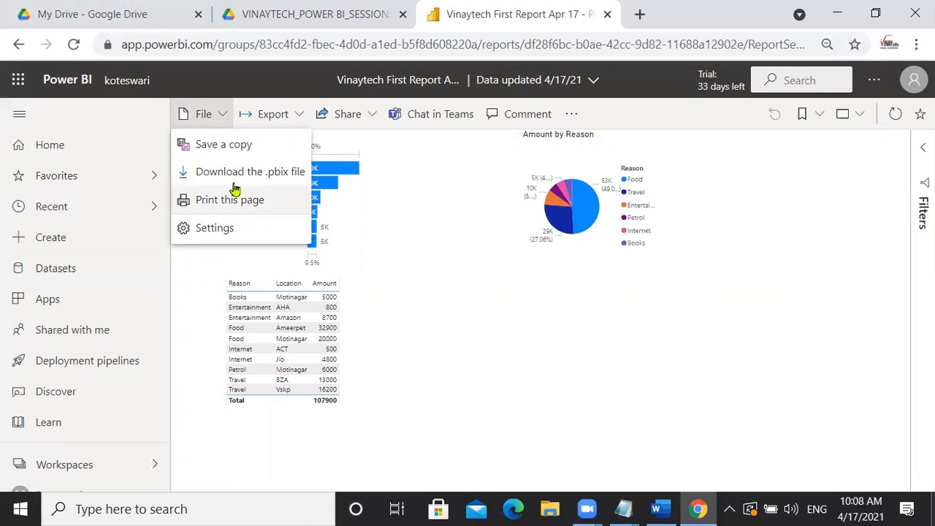
click(301, 117)
click(301, 117)
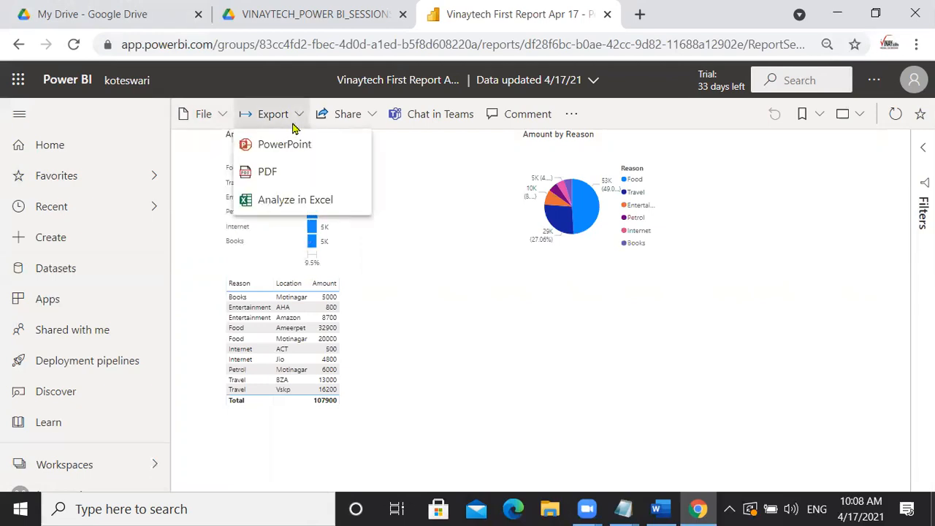
click(270, 175)
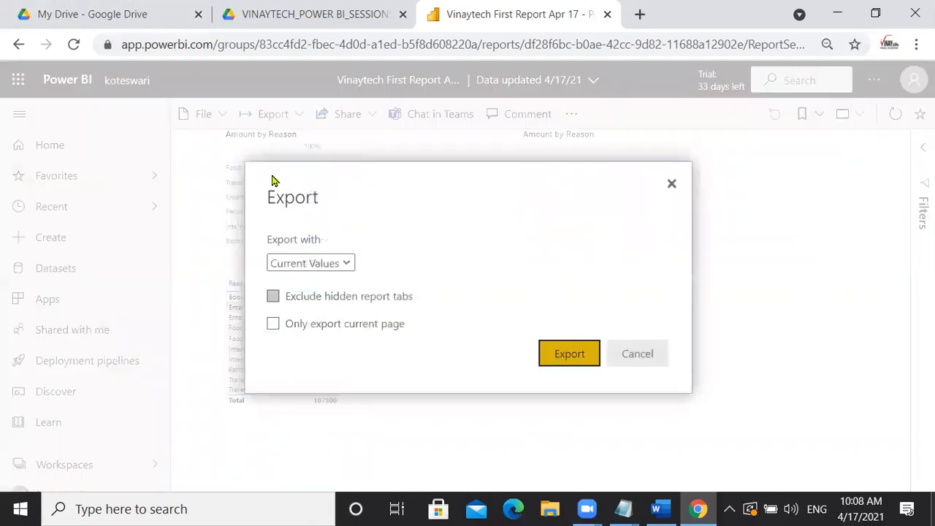
click(567, 354)
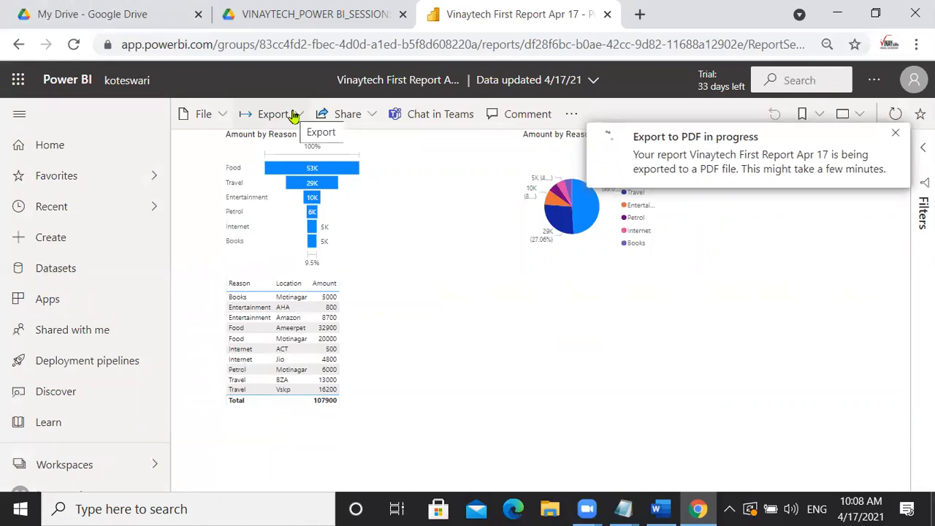
- Share the report by granting access to the recipient's email account
click(373, 120)
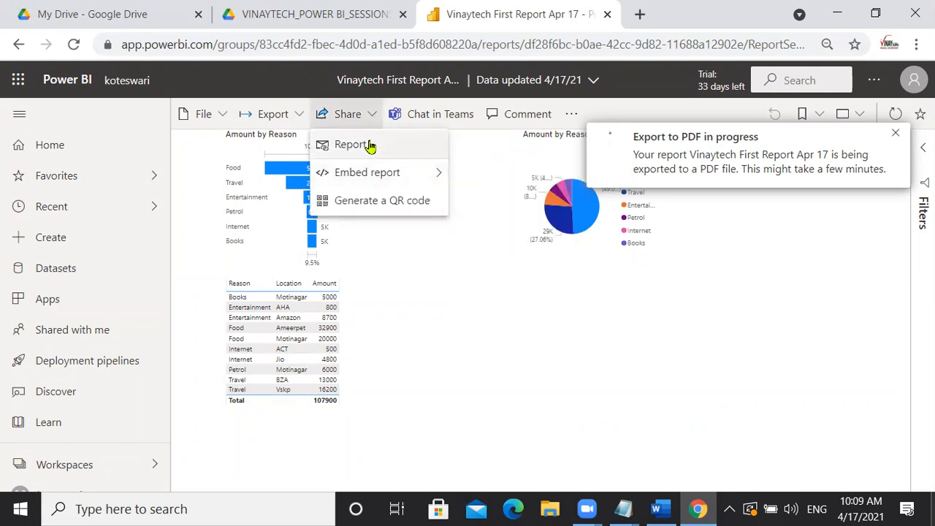
click(370, 145)
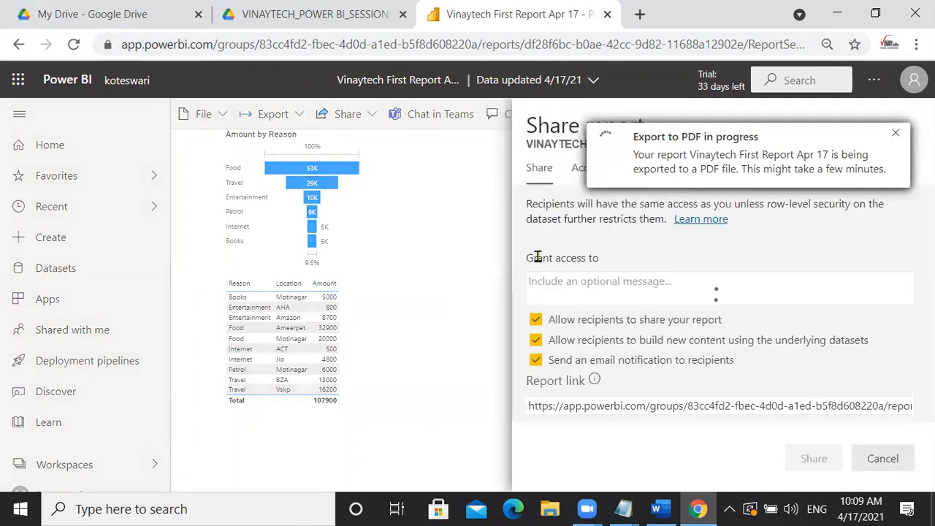
click(569, 283)
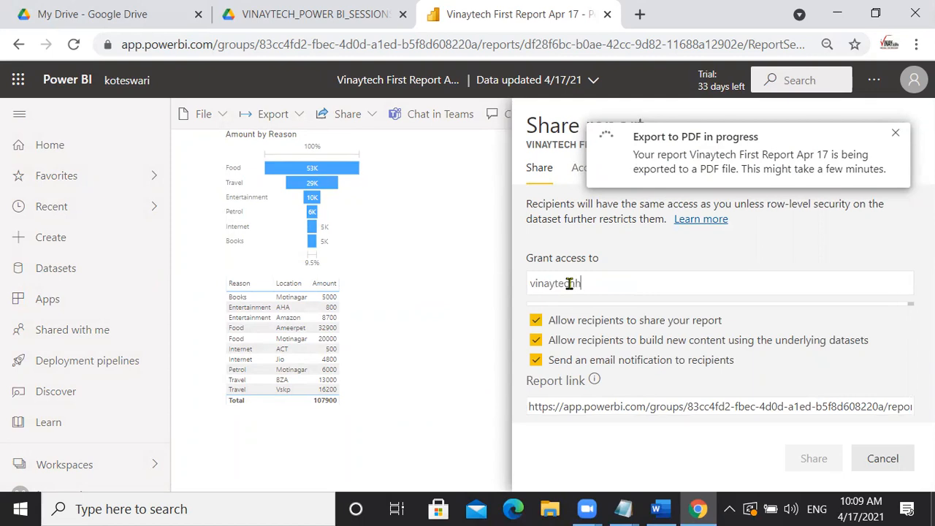
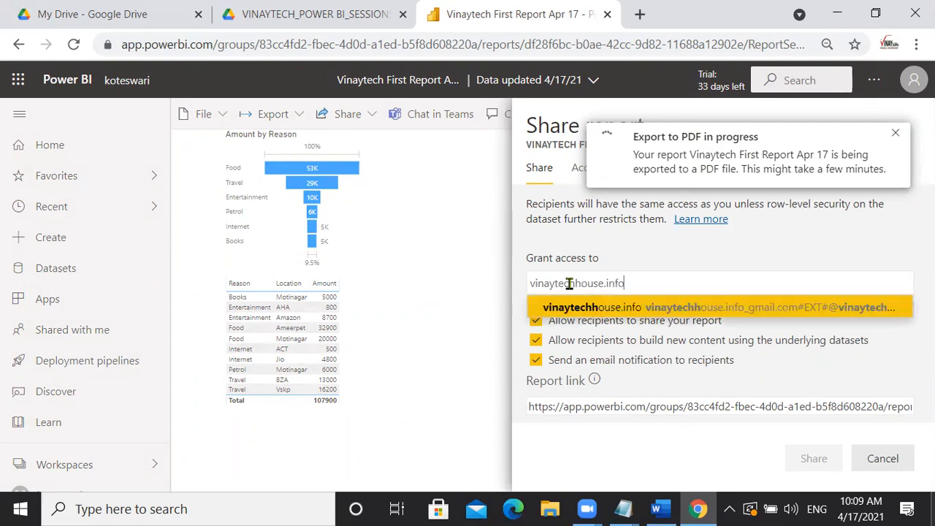
click(626, 309)
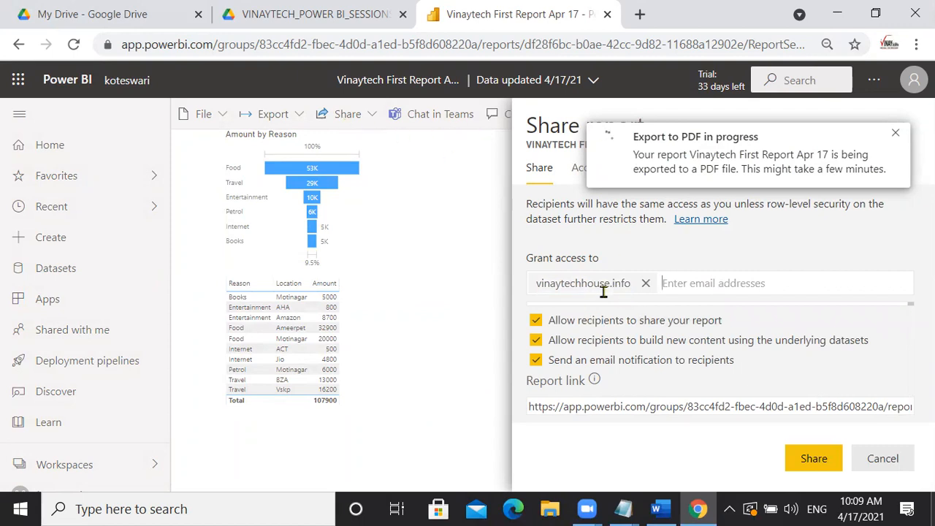
click(812, 455)
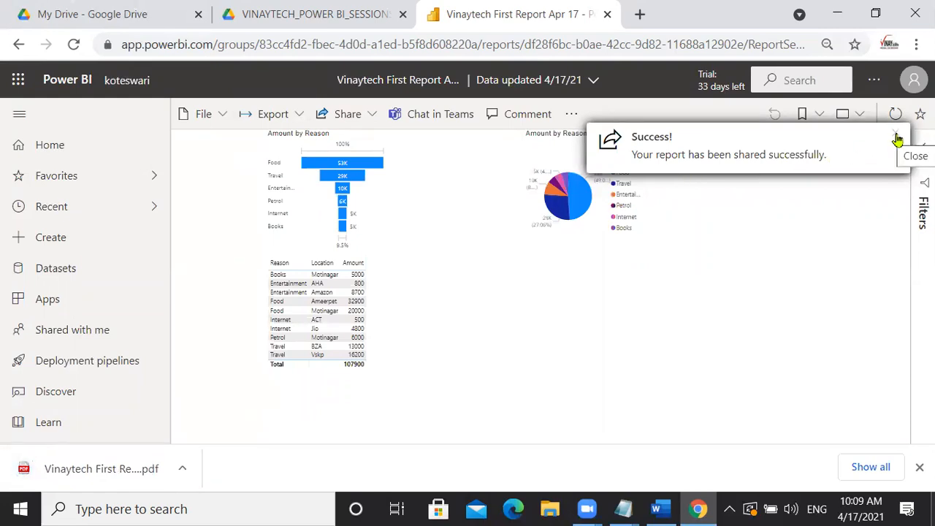
click(109, 471)
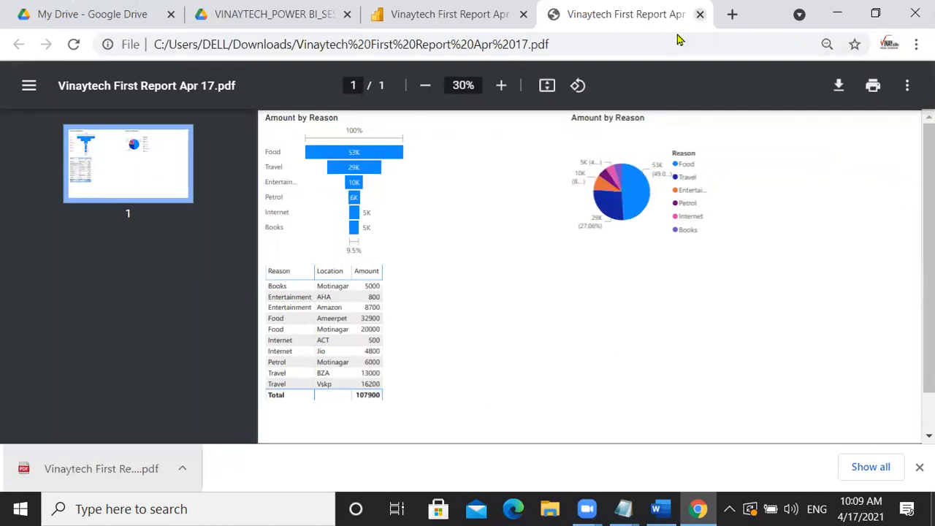
key(ctrl+w)
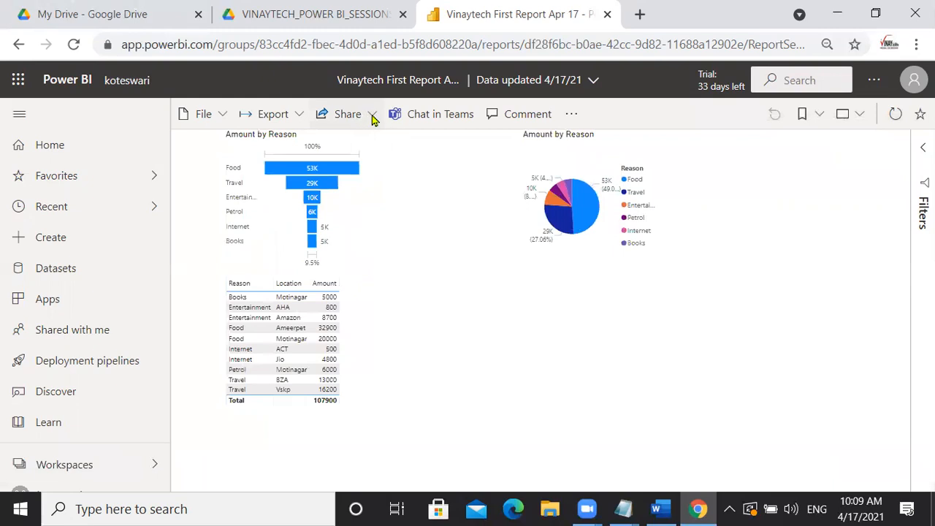
- Generate and close the report's QR code, then switch to a new Microsoft Edge tab
click(371, 117)
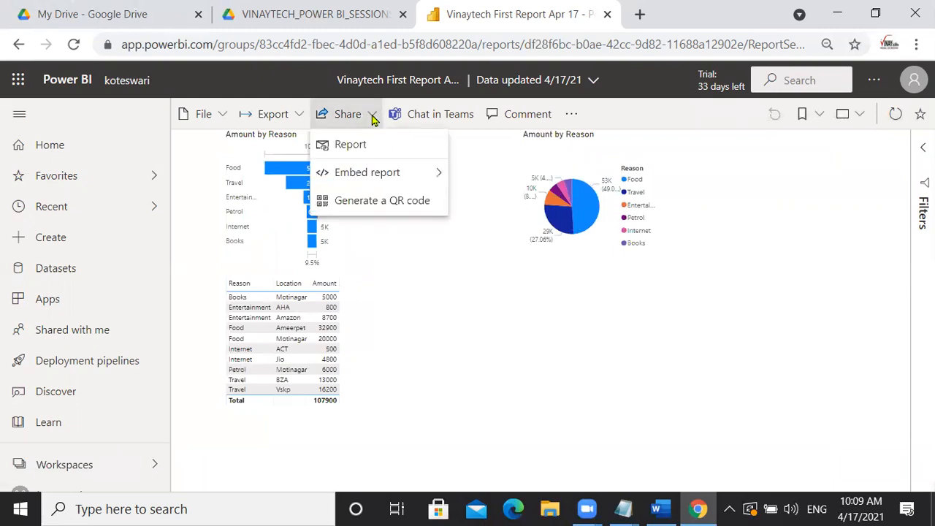
click(371, 202)
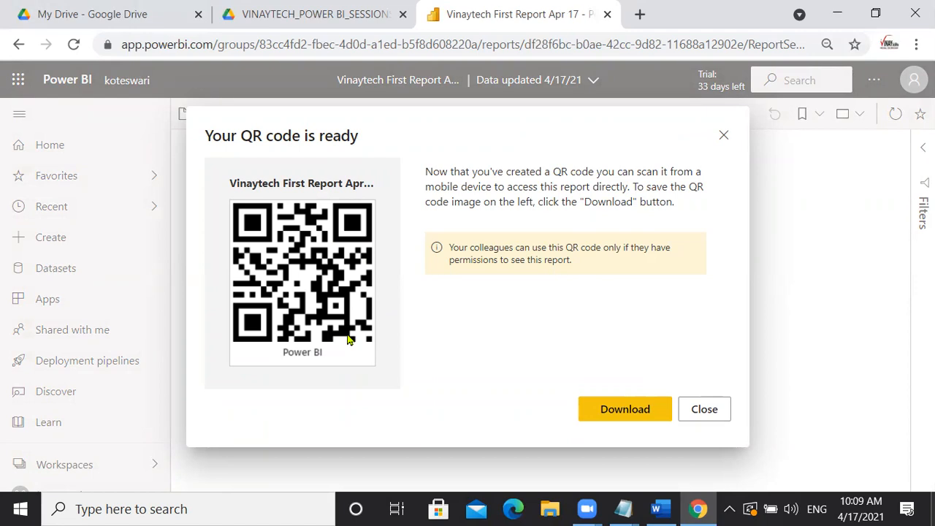
click(721, 136)
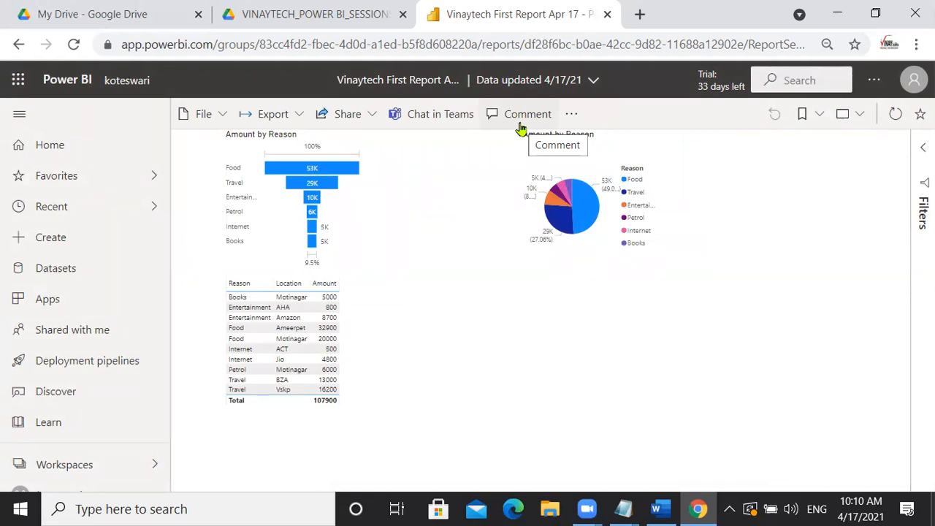
click(571, 115)
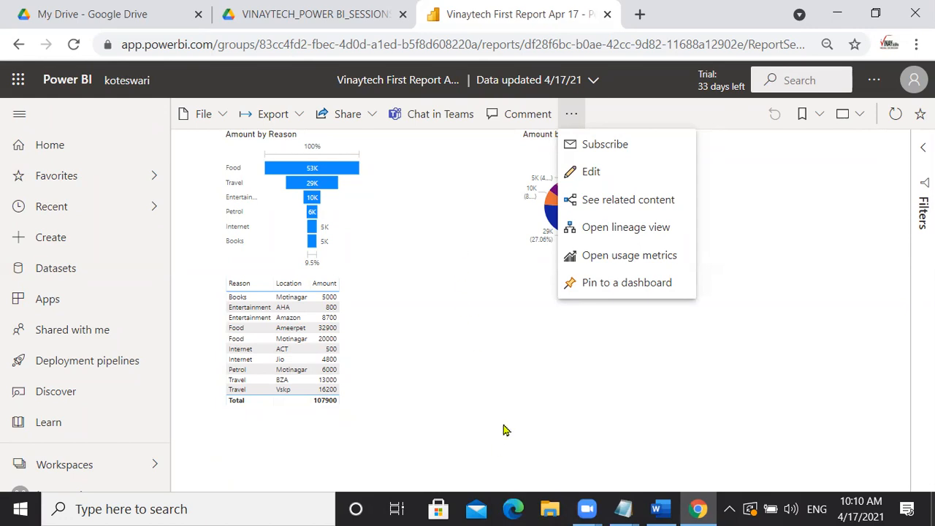
click(513, 509)
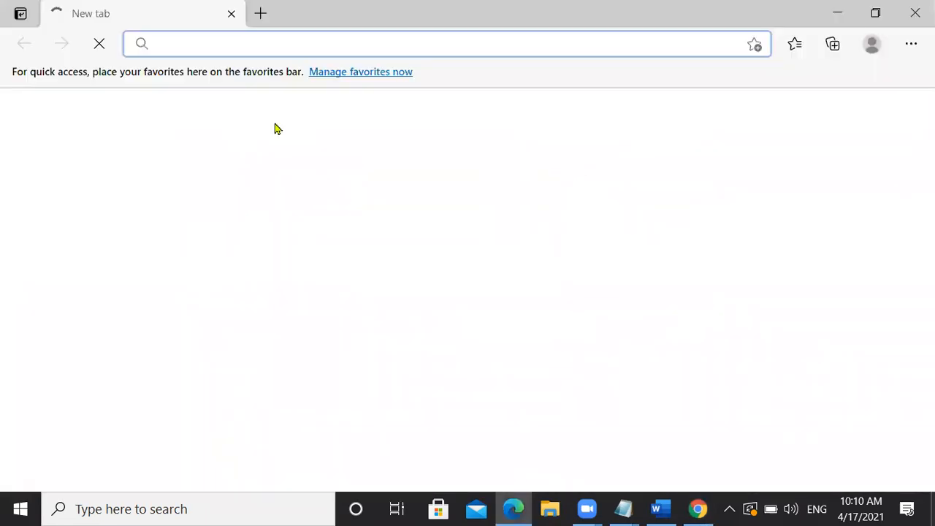
- Open Gmail from the 'gm' suggestion and read the Power BI shared-report email
text(gm)
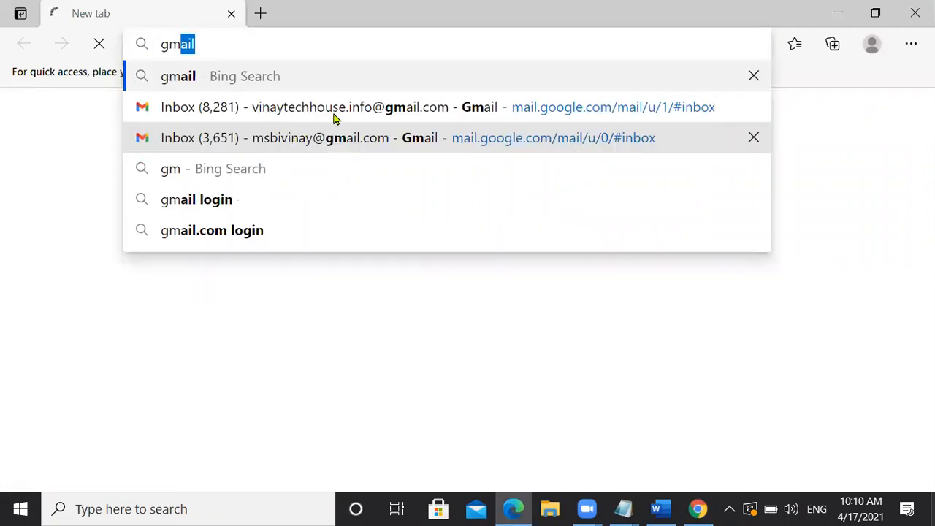
click(346, 117)
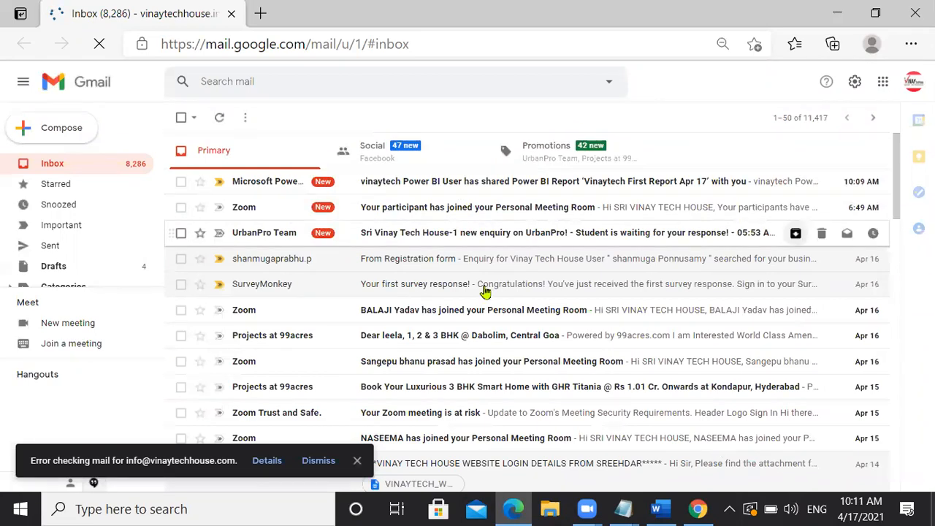
click(440, 185)
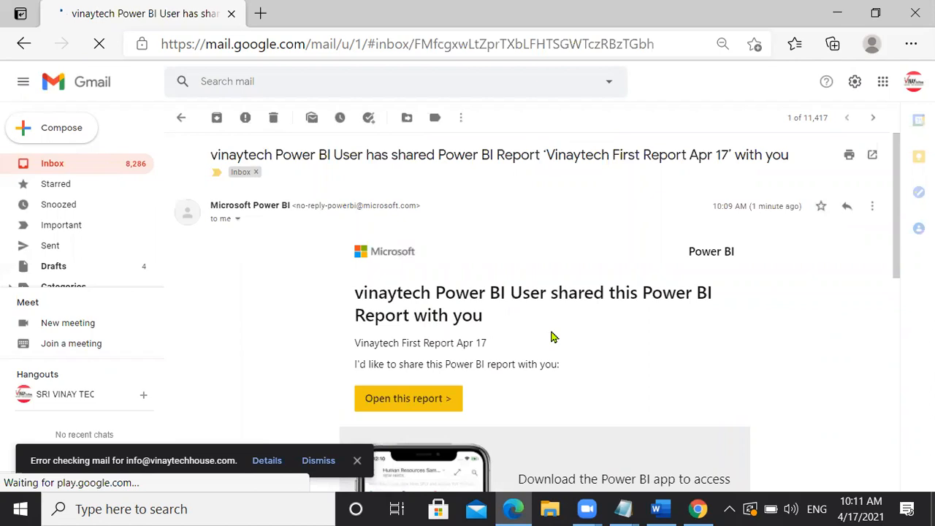
scroll(376, 299, down, 3)
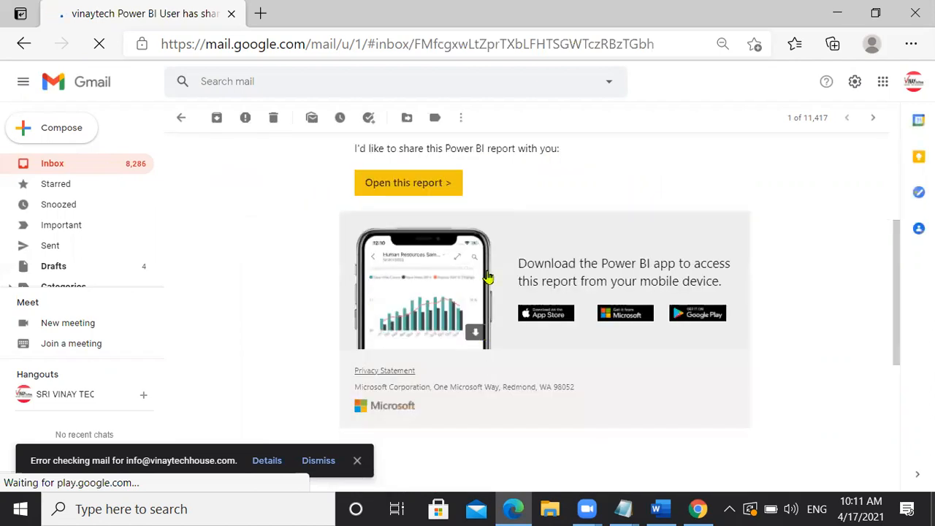
scroll(427, 296, up, 2)
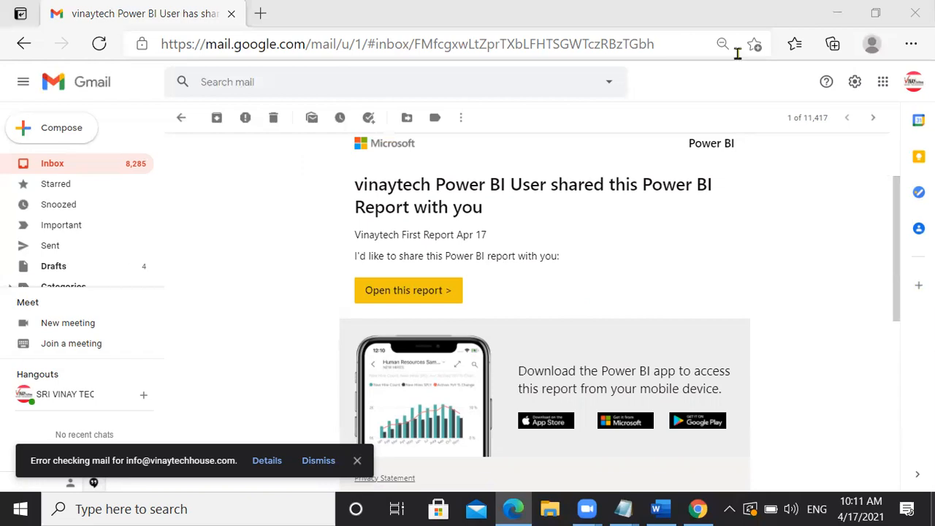
key(alt+Tab)
- Show the Word training document full-screen and scroll to the POWER BI DEMO agenda page
drag(927, 266, 797, 18)
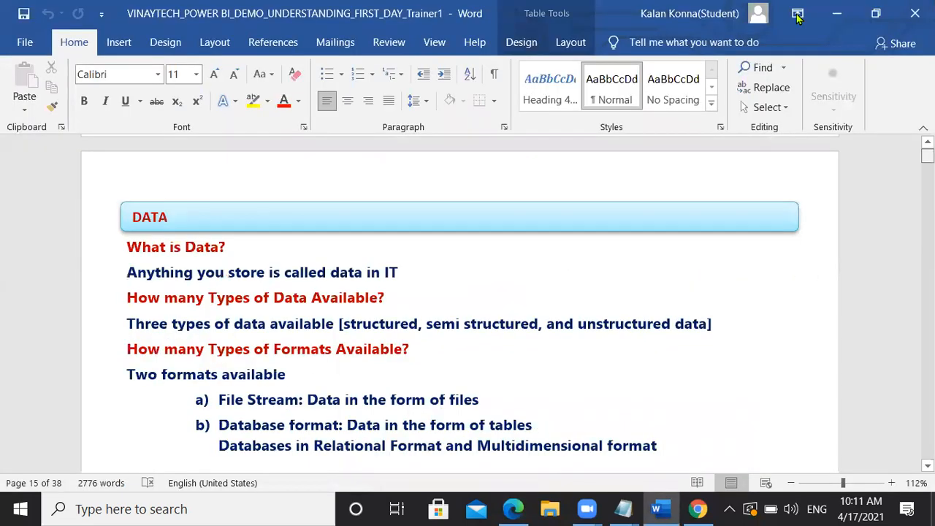
key(alt+Tab)
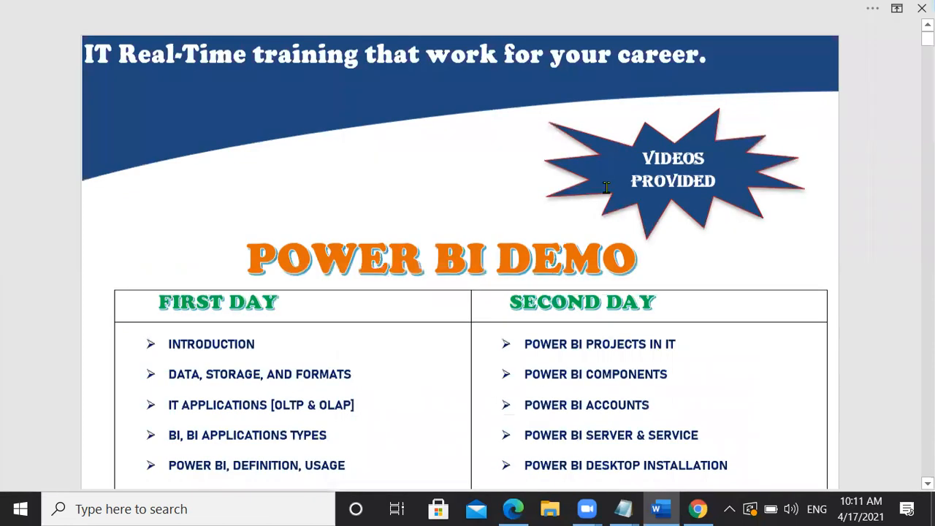
scroll(606, 187, down, 3)
scroll(231, 121, down, 1)
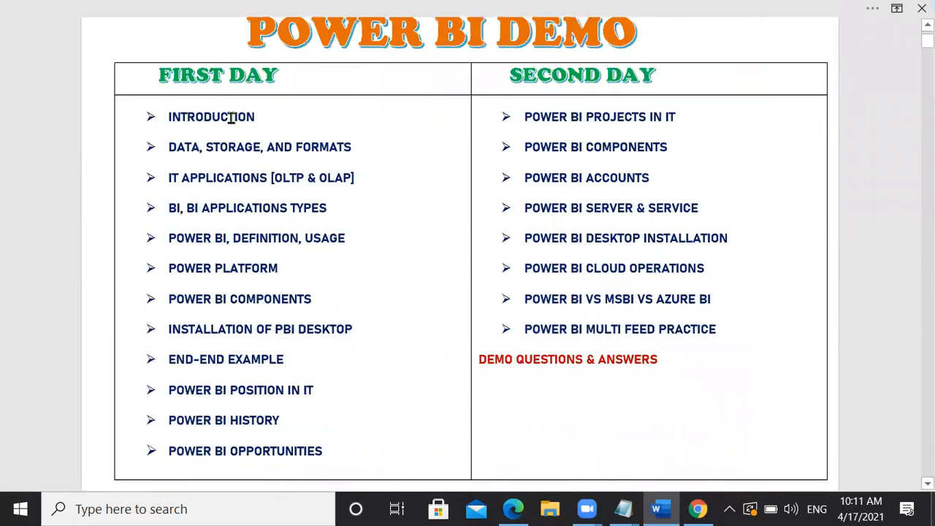